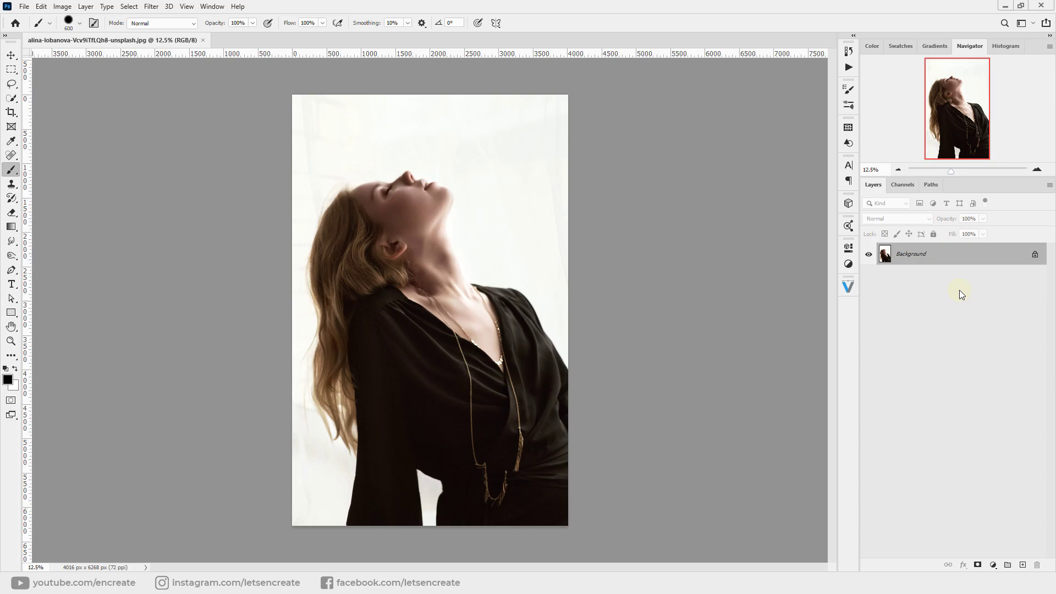
Duplicate the Background layer as 'overlay' and set its blend mode to Lighten.
right_click(917, 257)
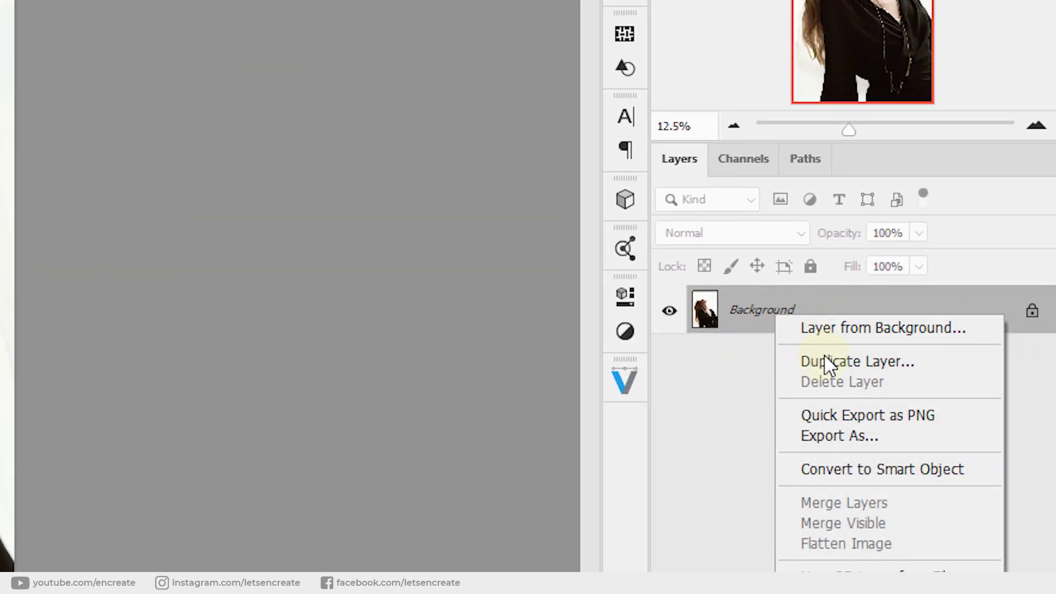
left_click(828, 361)
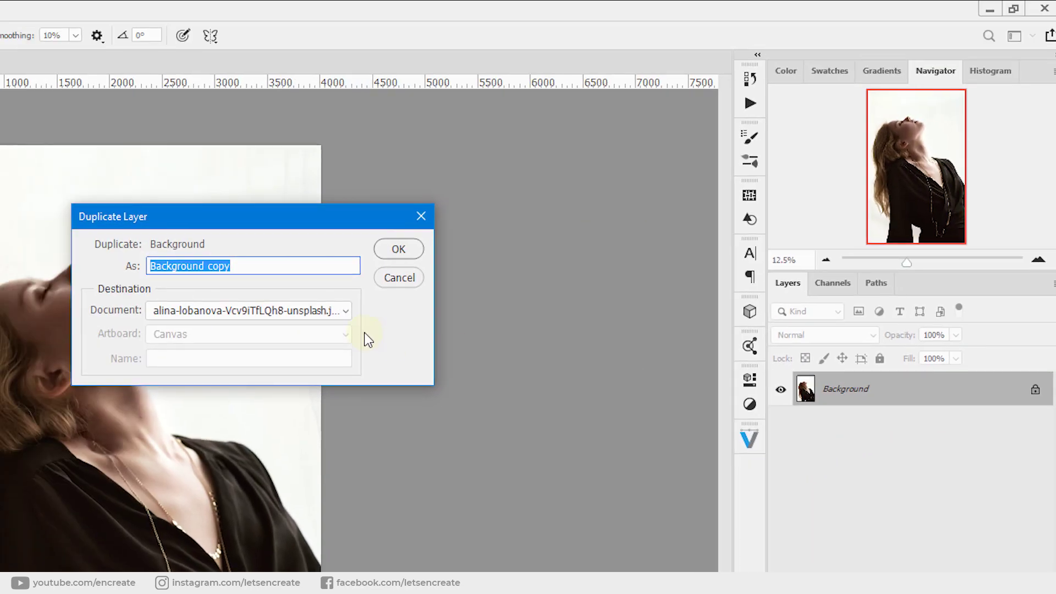
type("overlay")
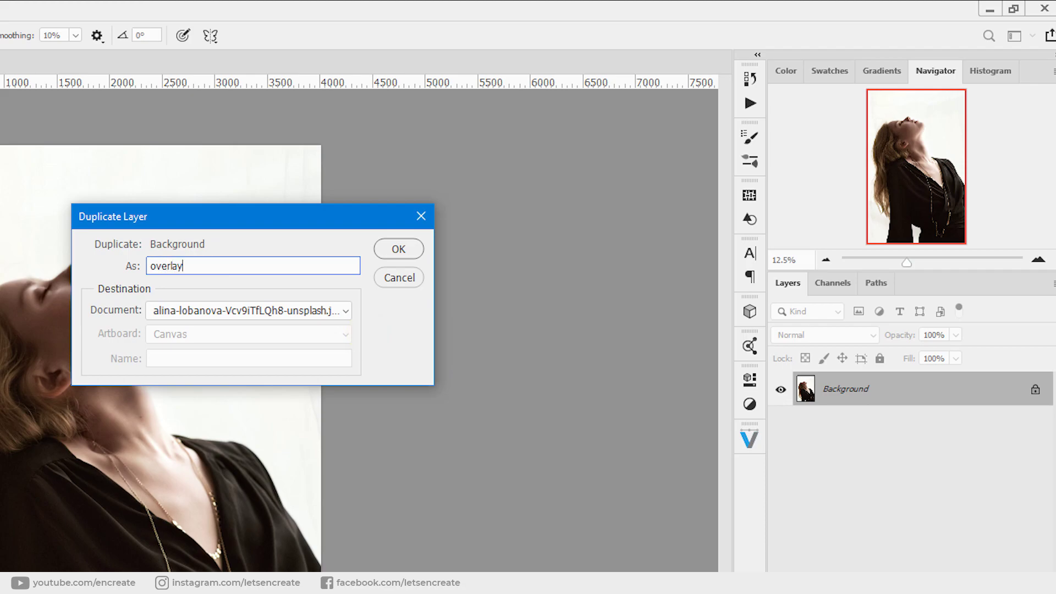
key("Return")
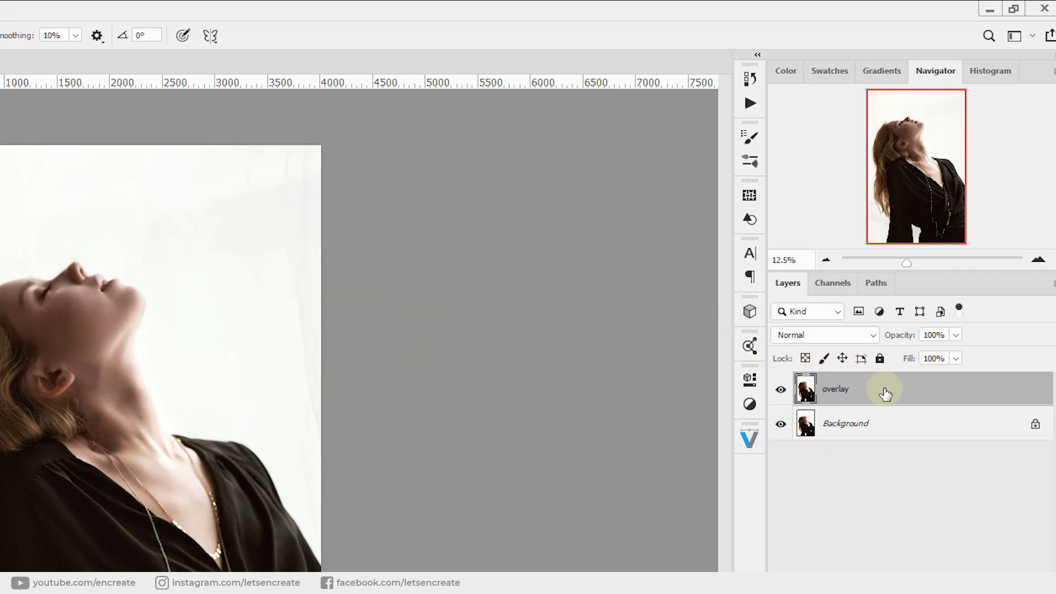
left_click(803, 335)
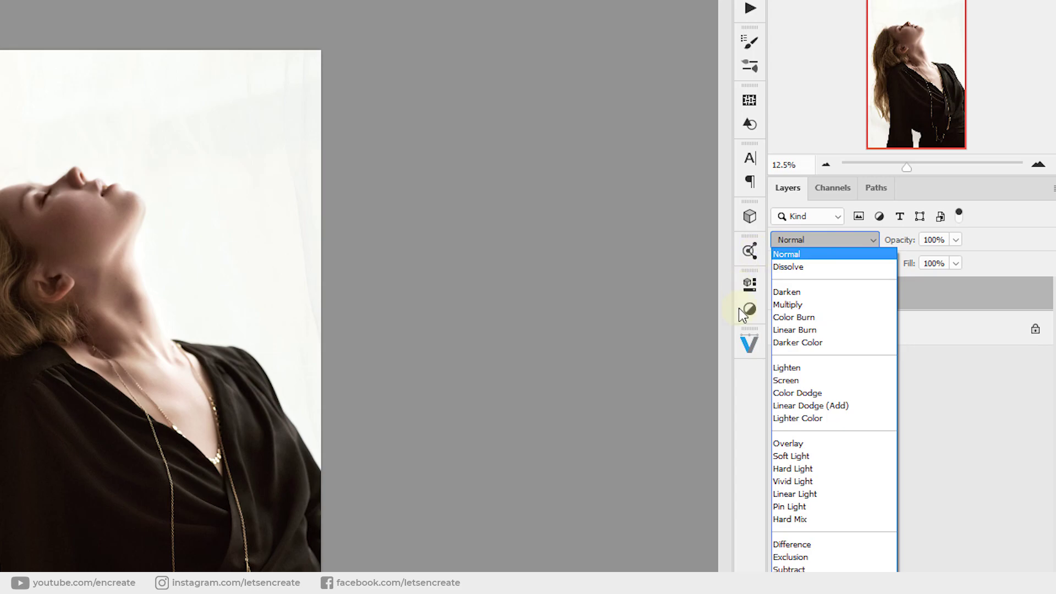
left_click(798, 369)
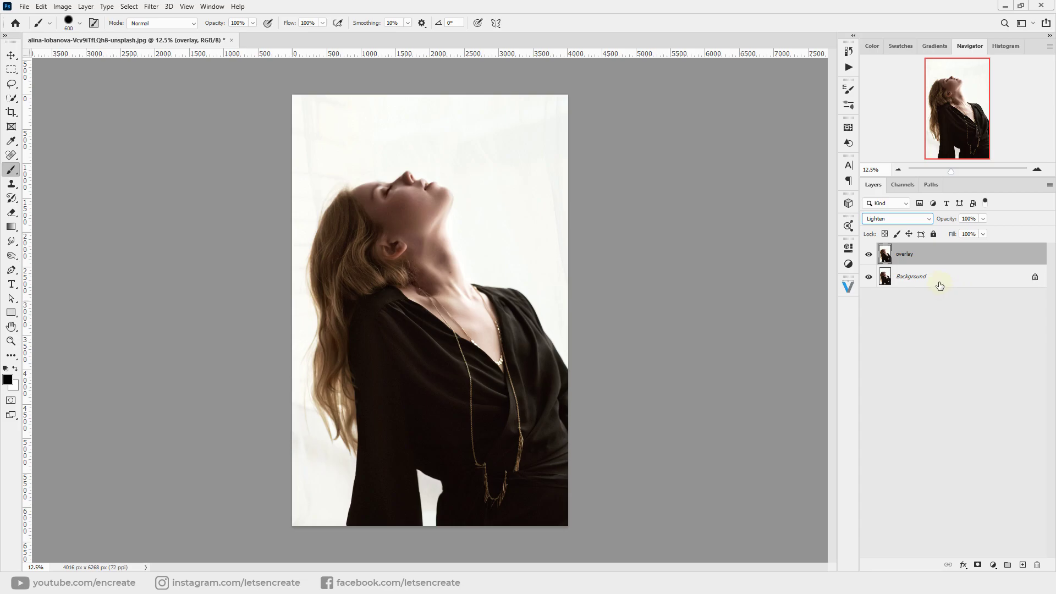
Place the Chicago street photo above Background and scale it to 128% to fill the canvas.
left_click(915, 281)
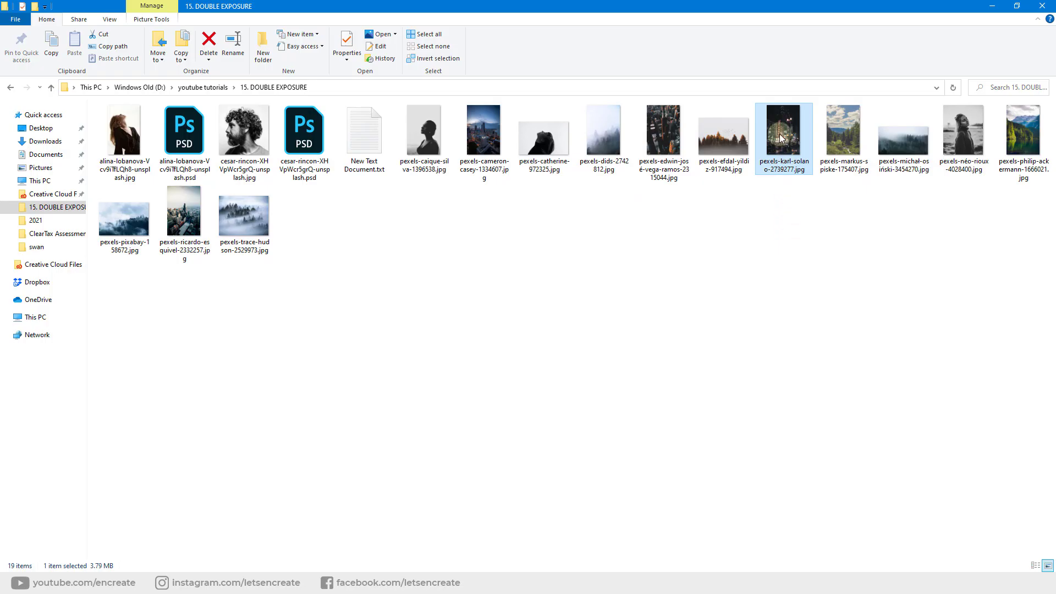
left_click_drag(784, 134, 398, 496)
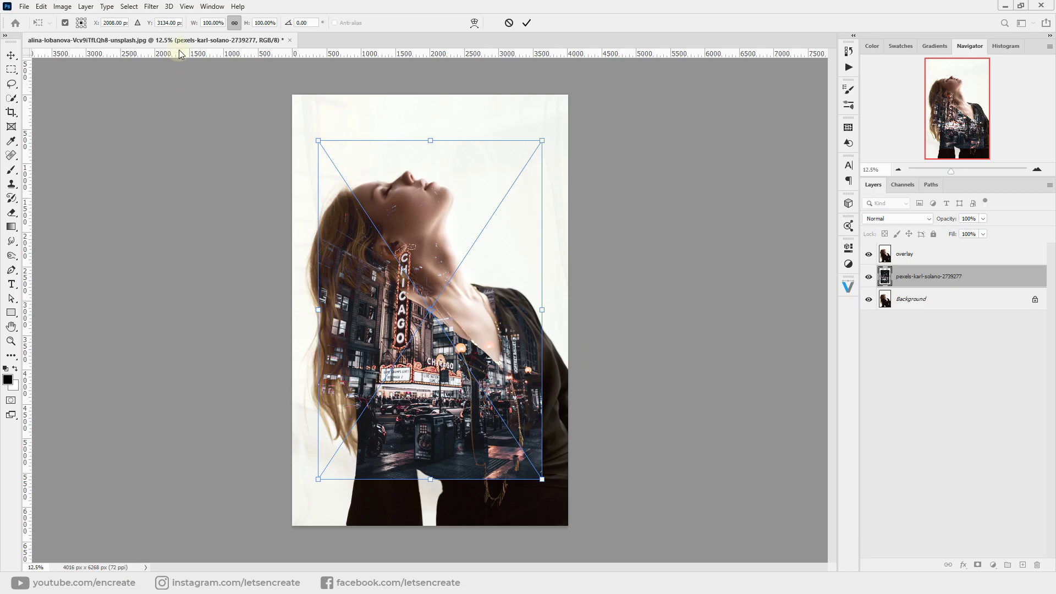
left_click_drag(194, 25, 209, 24)
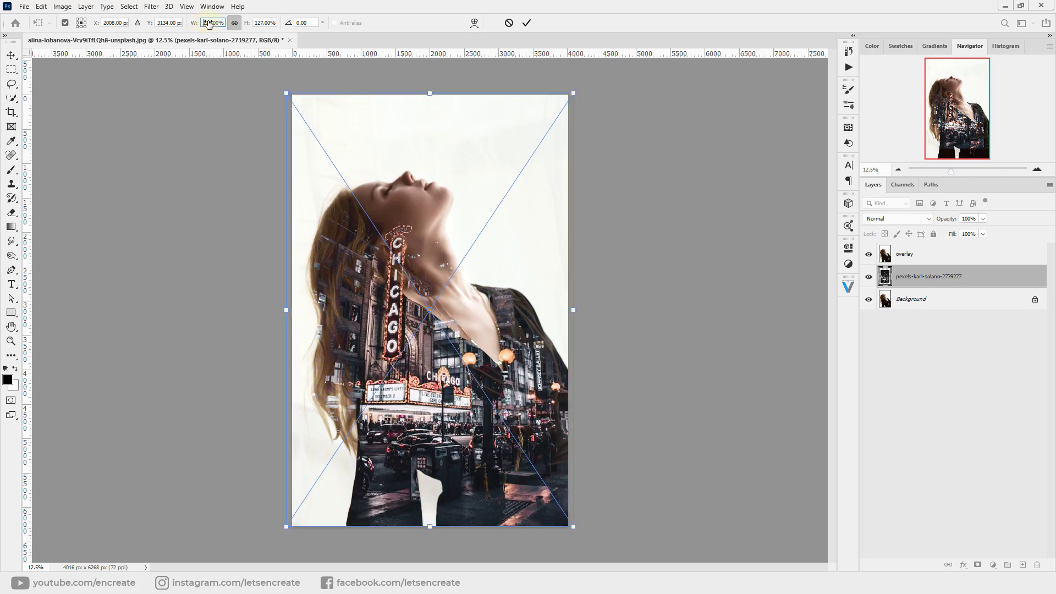
left_click(527, 23)
key("b")
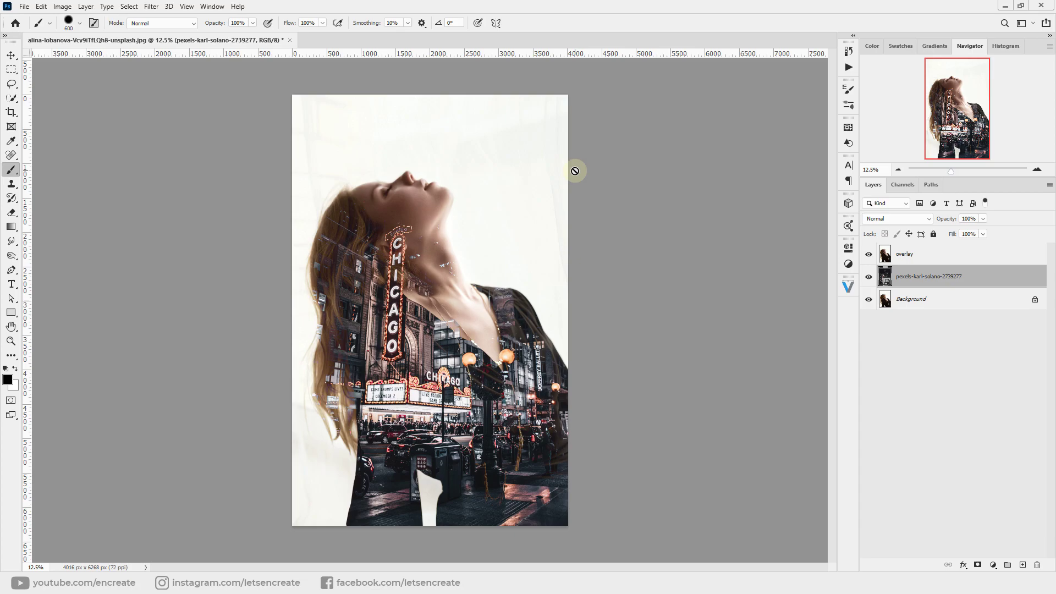
Compare the overlay layer in Normal versus Lighten blending, leaving it on Lighten.
left_click(929, 255)
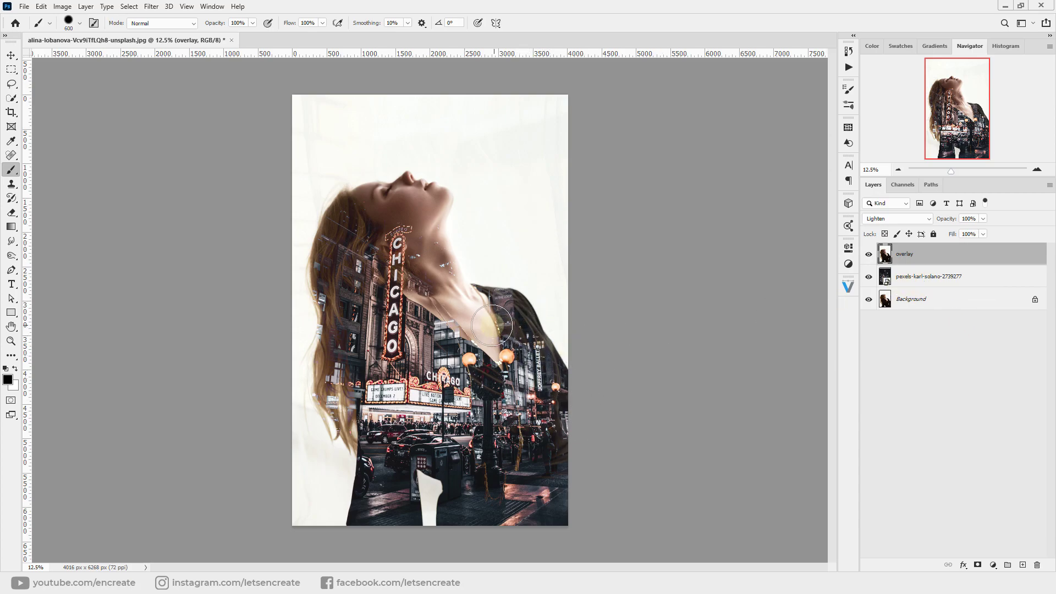
left_click(887, 221)
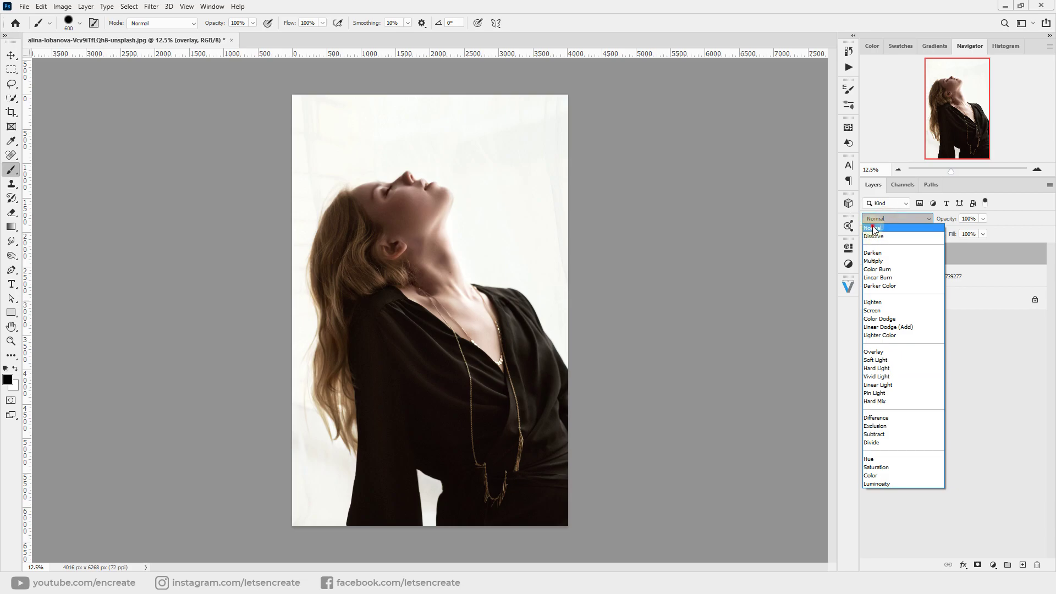
left_click(879, 226)
left_click(876, 220)
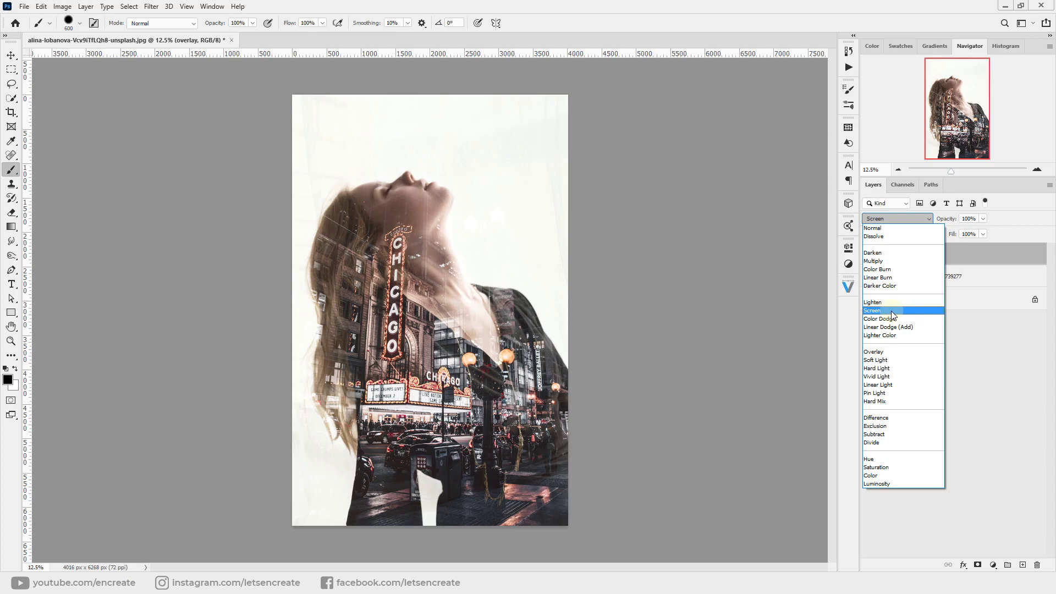
left_click(879, 302)
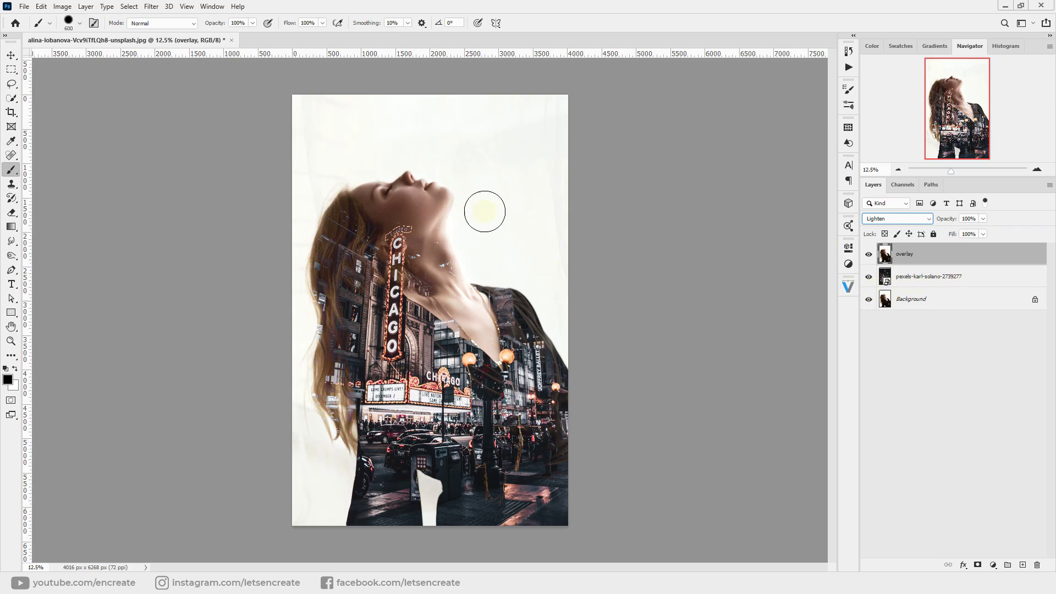
Place the forest landscape photo above the Chicago layer and begin enlarging its width.
left_click(905, 291)
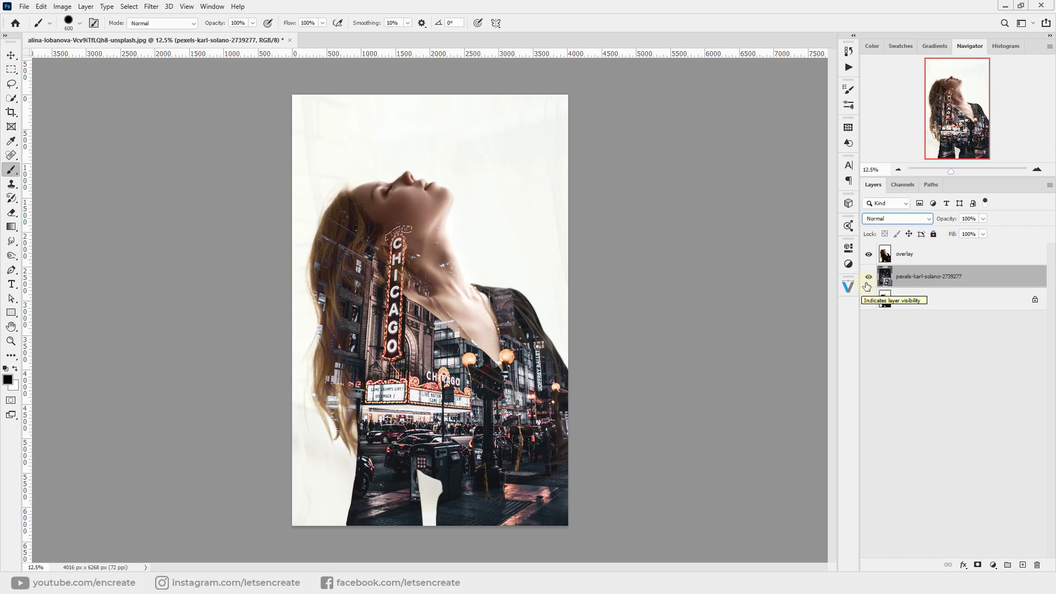
key("alt+Tab")
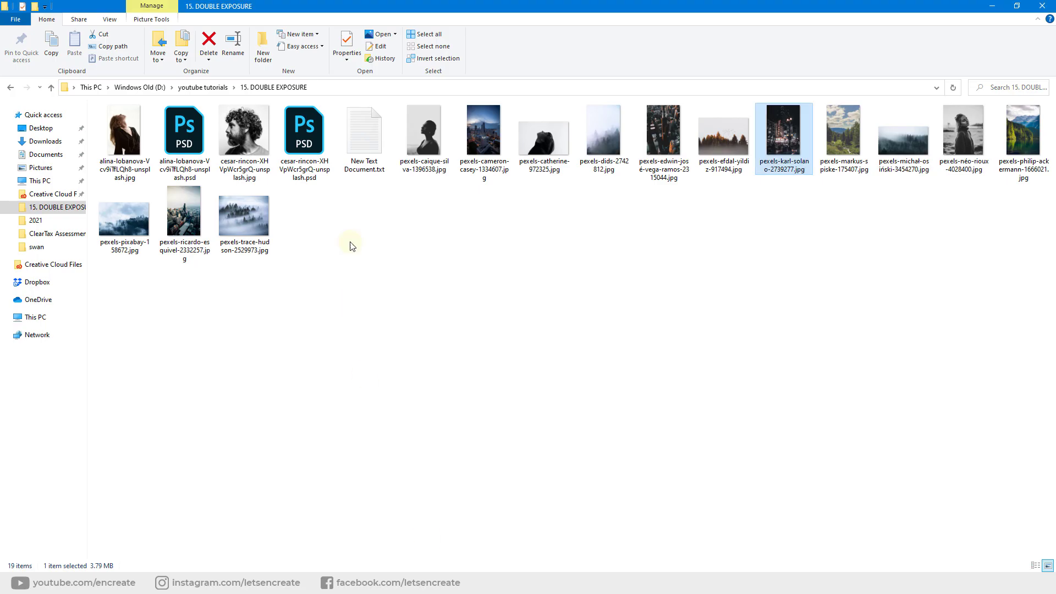
left_click_drag(842, 135, 593, 430)
left_click_drag(191, 25, 207, 20)
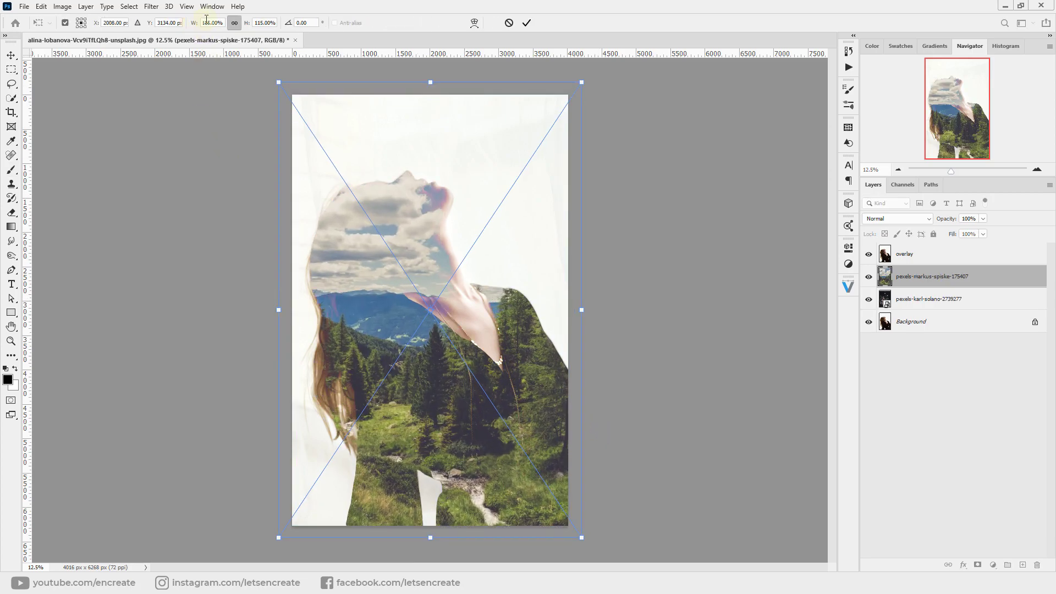
Commit the landscape photo's 115% enlargement.
left_click(527, 22)
key("b")
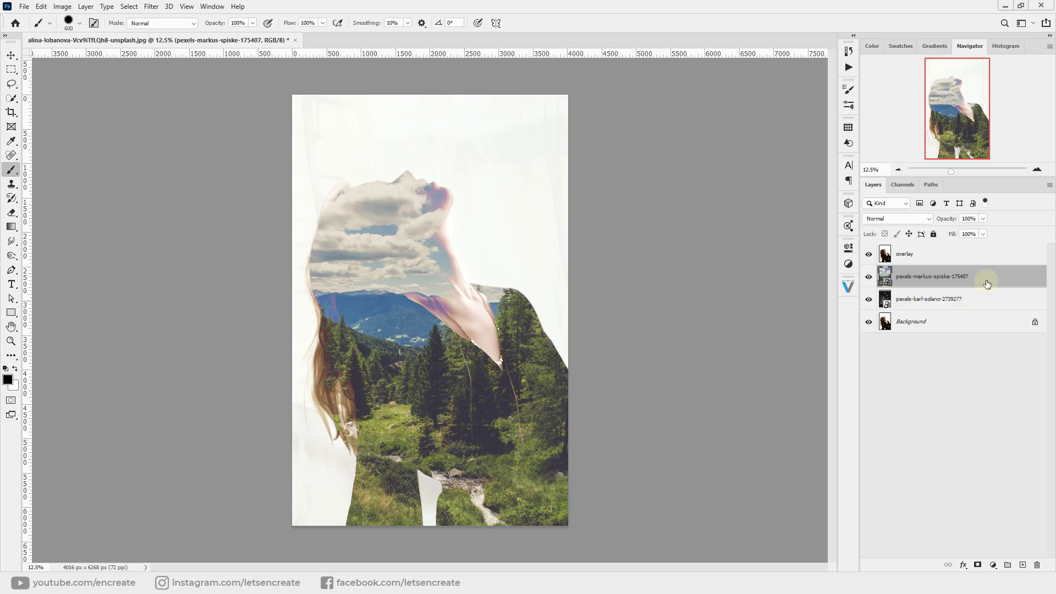
Add a white mask to the landscape layer, hide the Chicago layer, and use Large Thumbnails.
left_click(978, 564)
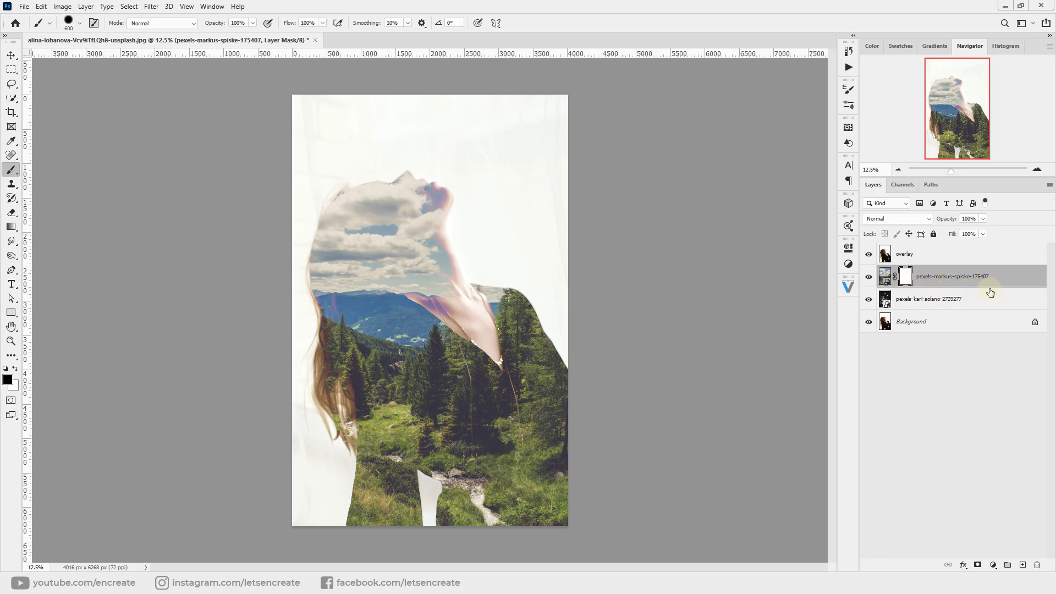
left_click(867, 299)
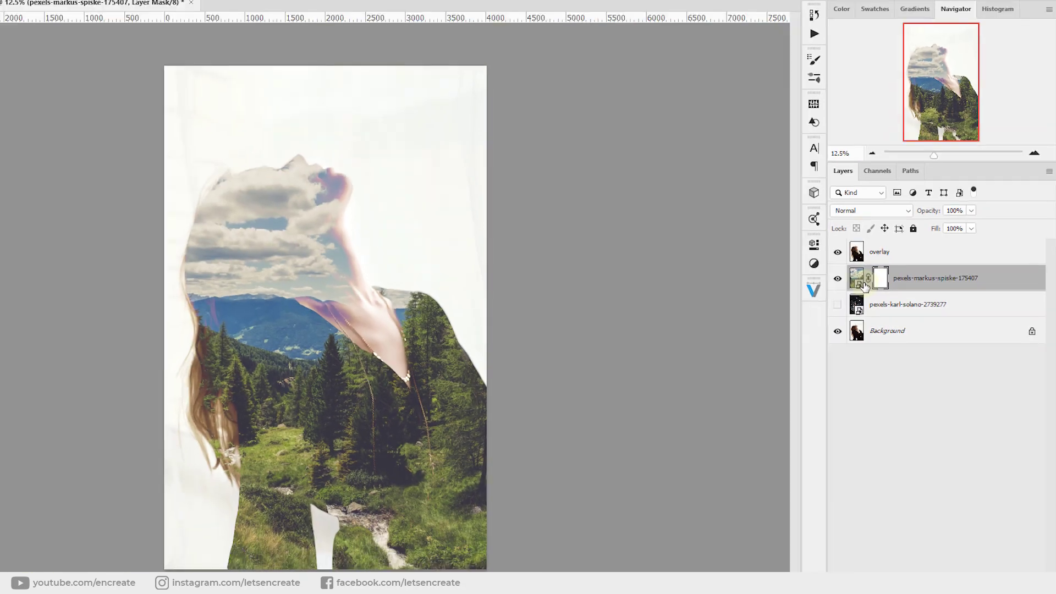
right_click(645, 291)
left_click(900, 385)
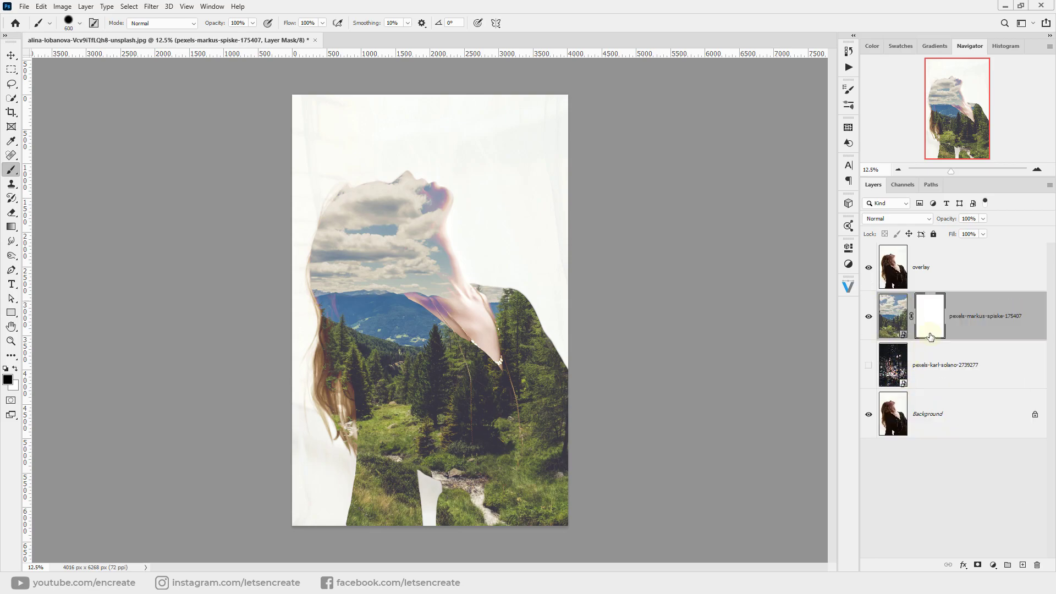
Set up a Soft Round brush with 52% hardness, 35% opacity and lower flow.
left_click(14, 170)
left_click(68, 20)
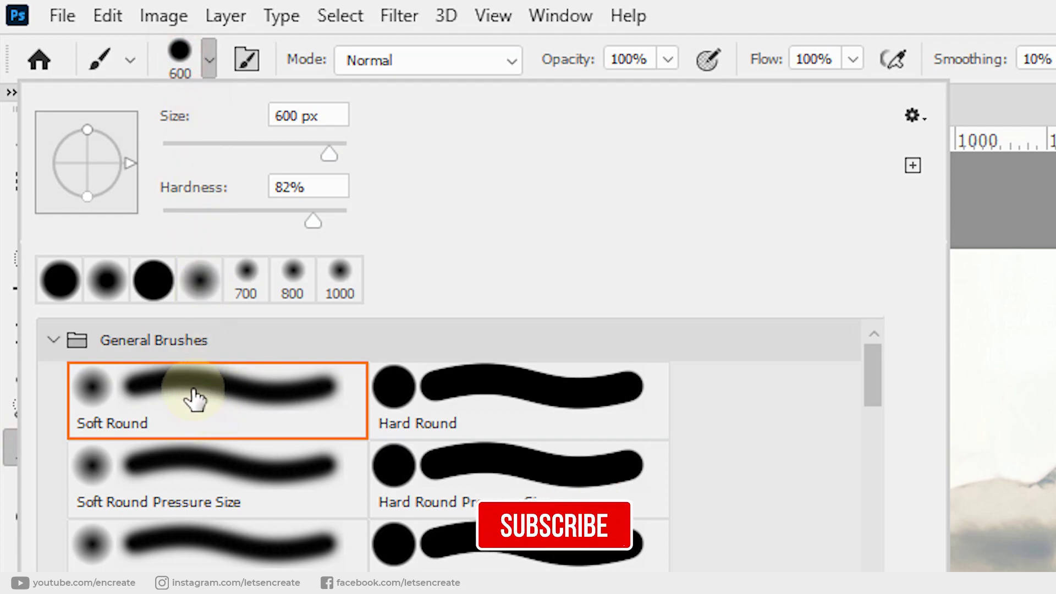
left_click(58, 155)
left_click_drag(180, 218, 259, 216)
key("Return")
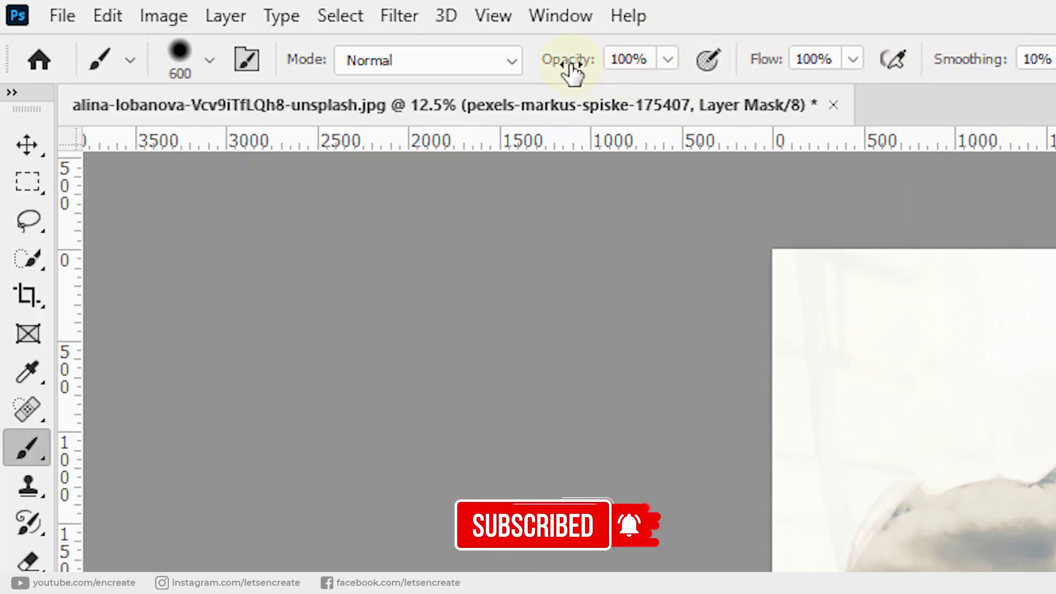
left_click_drag(570, 66, 476, 77)
left_click_drag(761, 71, 657, 72)
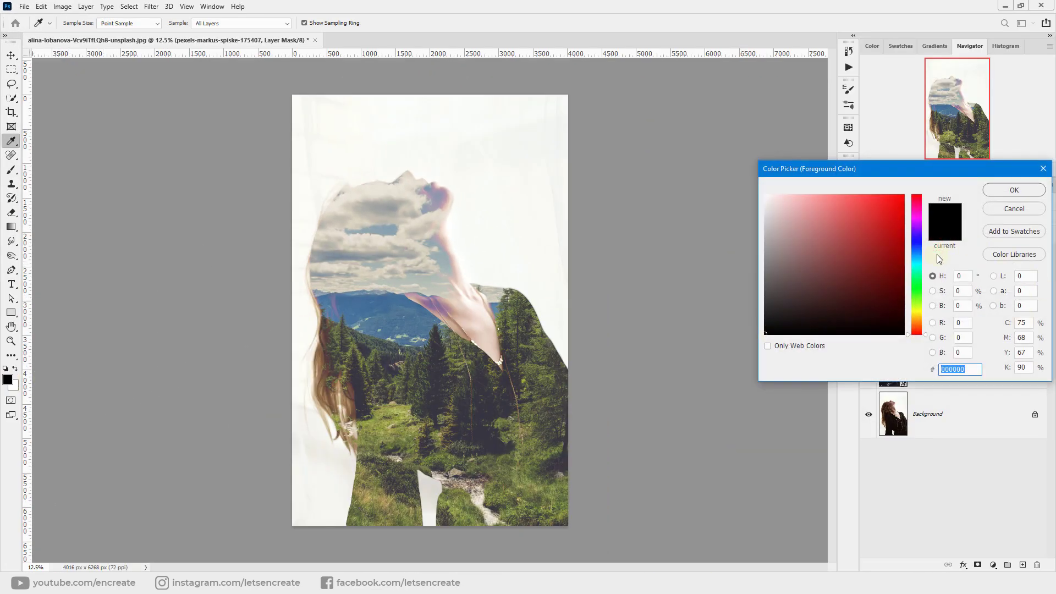
Paint black on the landscape mask over the head, neck, shoulder and hair.
left_click(1015, 190)
key("b")
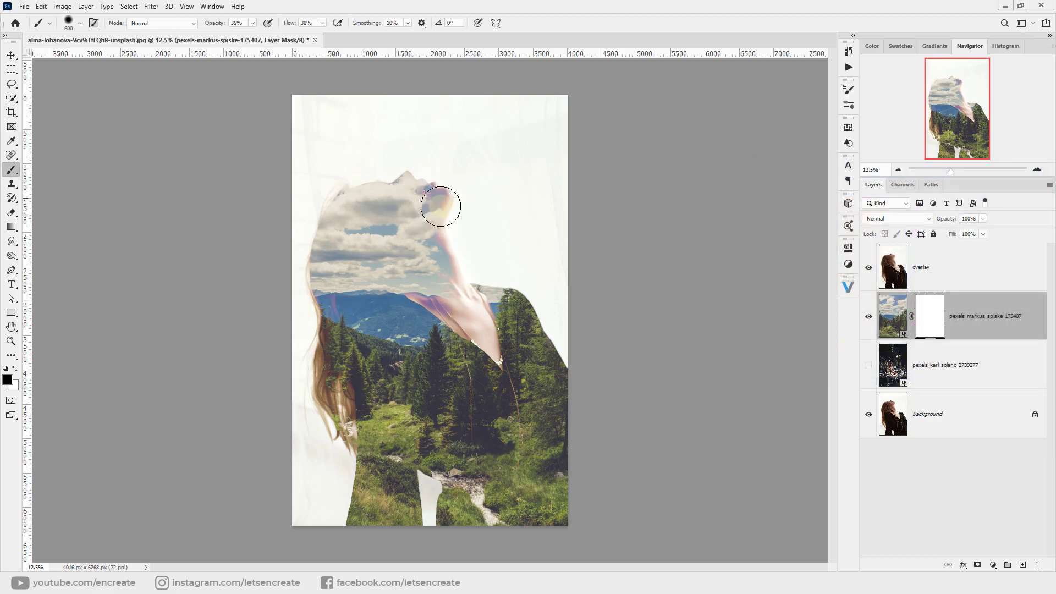
mouse_move(448, 223)
left_mouse_down()
mouse_move(427, 193)
mouse_move(391, 188)
mouse_move(330, 205)
mouse_move(442, 209)
left_mouse_up()
mouse_move(325, 170)
left_mouse_down()
mouse_move(423, 194)
mouse_move(346, 188)
mouse_move(377, 207)
mouse_move(411, 203)
mouse_move(450, 219)
mouse_move(431, 193)
mouse_move(341, 193)
mouse_move(323, 206)
mouse_move(369, 196)
mouse_move(448, 231)
mouse_move(463, 257)
mouse_move(367, 200)
mouse_move(420, 228)
mouse_move(468, 304)
mouse_move(471, 275)
mouse_move(430, 196)
mouse_move(350, 183)
mouse_move(371, 180)
mouse_move(496, 223)
mouse_move(411, 187)
mouse_move(441, 212)
mouse_move(416, 241)
mouse_move(481, 254)
left_mouse_up()
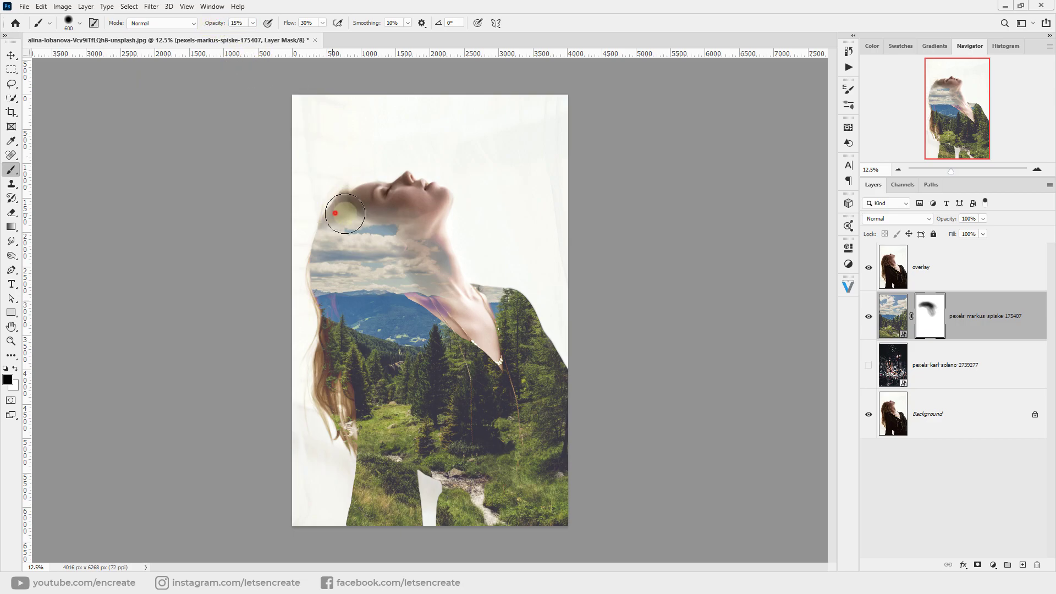
mouse_move(369, 219)
left_mouse_down()
mouse_move(408, 234)
mouse_move(355, 215)
mouse_move(418, 249)
mouse_move(443, 295)
mouse_move(413, 286)
left_mouse_up()
mouse_move(549, 288)
left_mouse_down()
mouse_move(449, 267)
mouse_move(435, 308)
mouse_move(318, 247)
mouse_move(433, 262)
mouse_move(436, 274)
mouse_move(306, 292)
left_mouse_up()
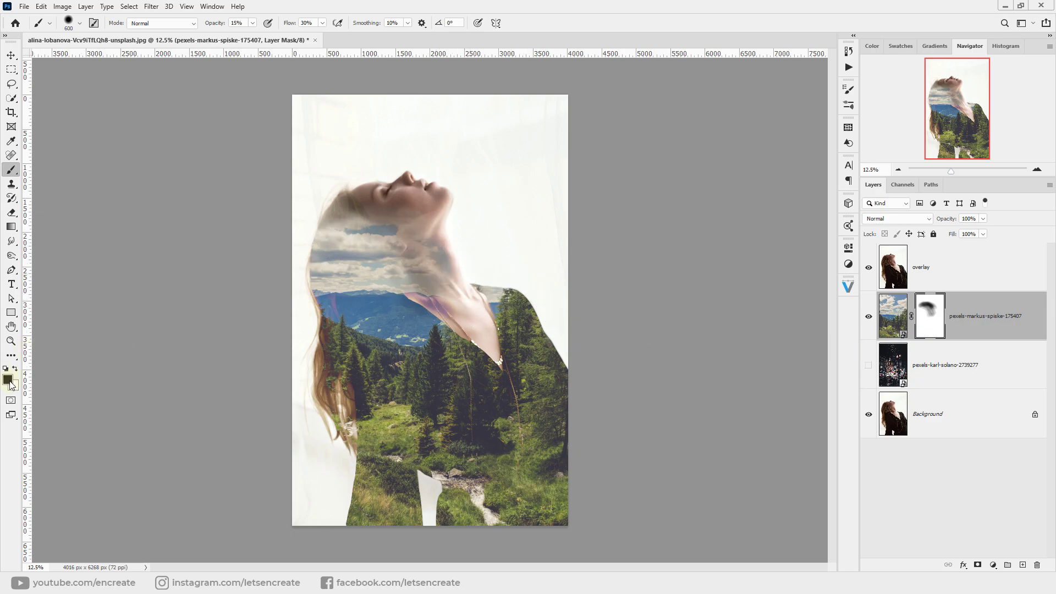
Switch the foreground to white and faintly restore the landscape over the neck and hills.
left_click(11, 385)
left_click(830, 240)
left_click(764, 196)
left_click(1014, 197)
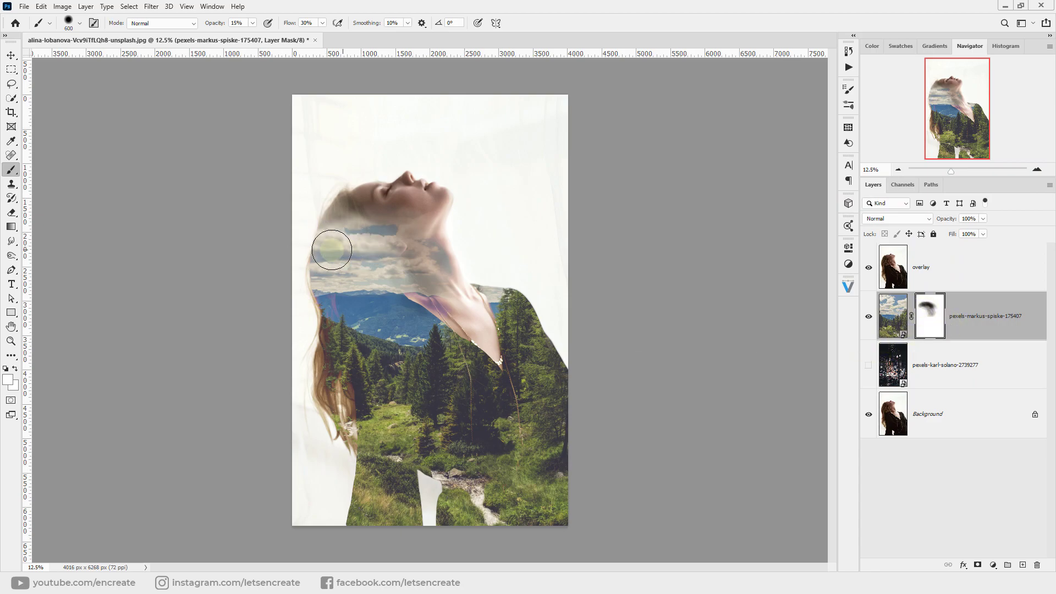
mouse_move(406, 249)
left_mouse_down()
mouse_move(433, 326)
mouse_move(416, 278)
mouse_move(341, 230)
mouse_move(360, 226)
mouse_move(435, 306)
left_mouse_up()
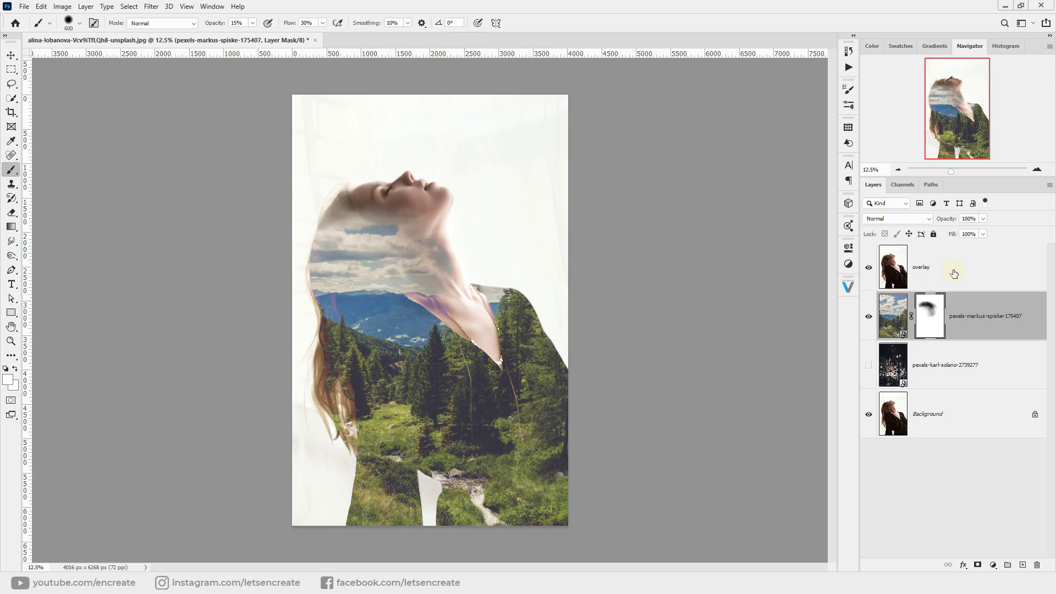
left_click(977, 328)
Hide the forest layer and place the city skyline photo, scaled to 116%.
left_click(869, 318)
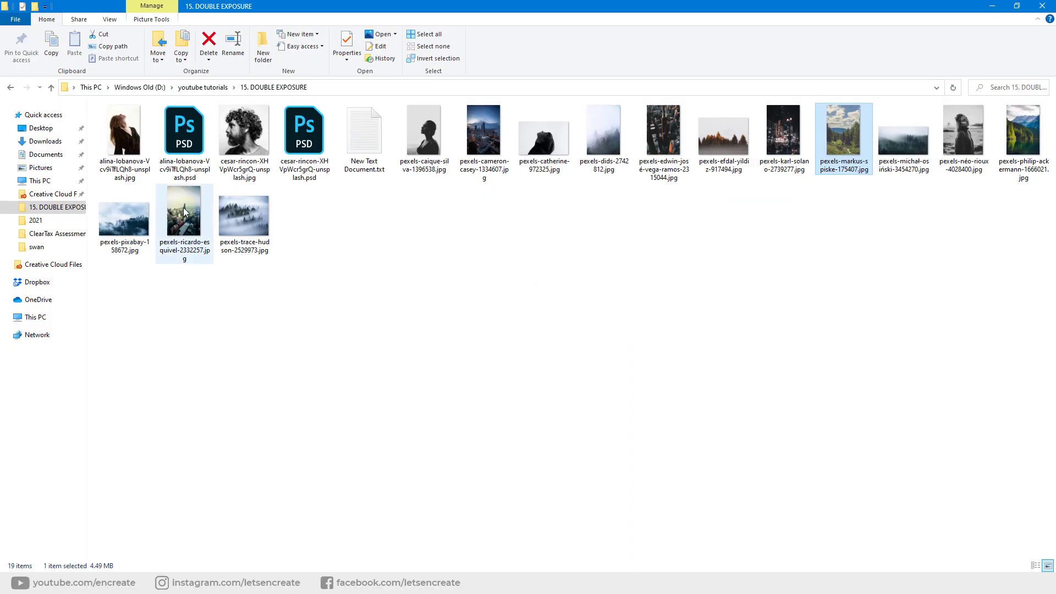
left_click_drag(184, 212, 451, 374)
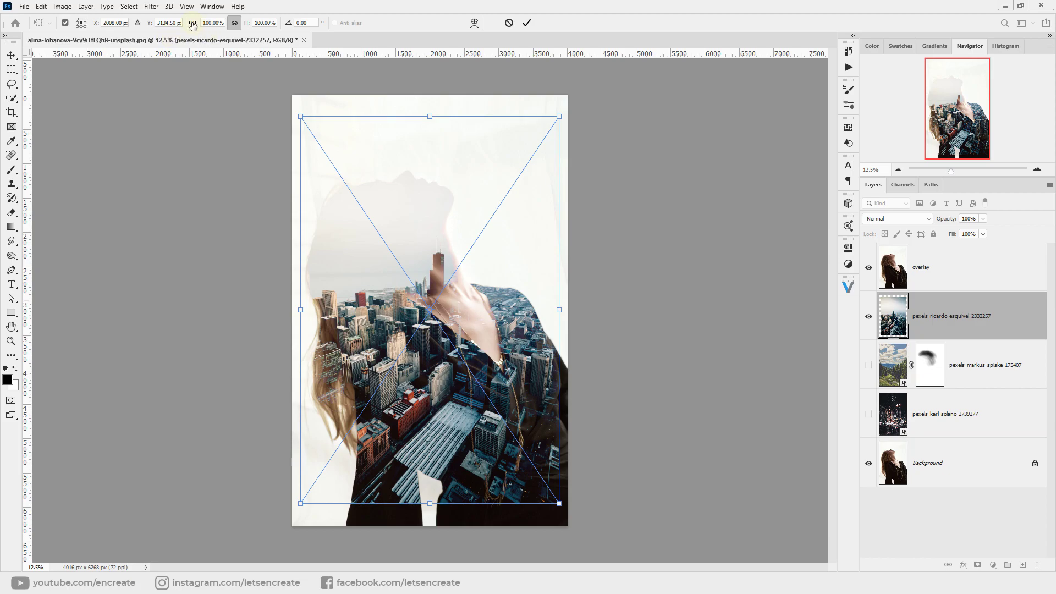
left_click_drag(192, 24, 203, 23)
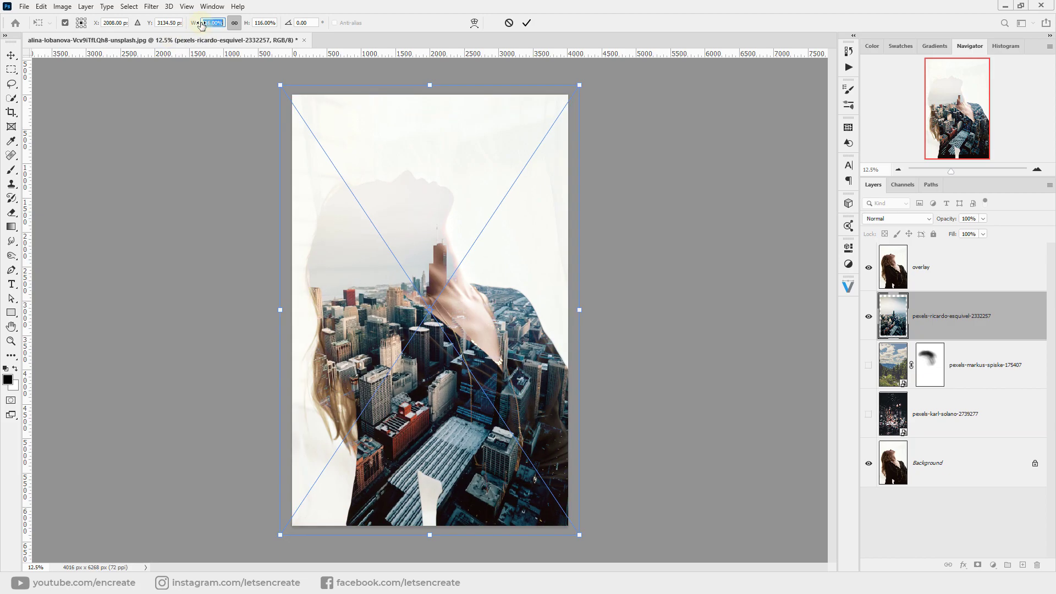
left_click(525, 24)
key("b")
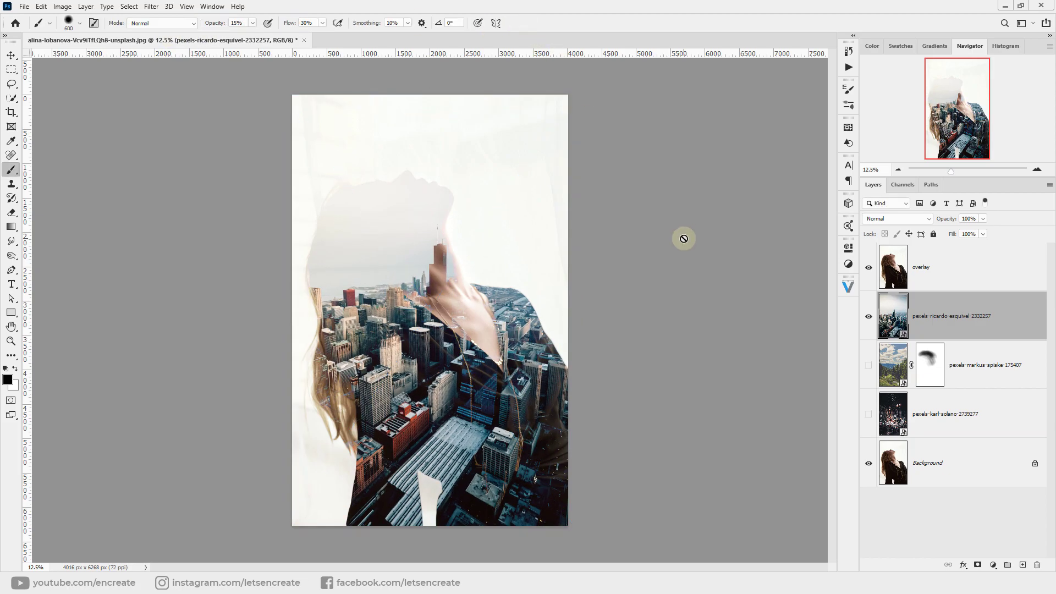
Toggle the overlay layer's visibility to check the city alone, then select the city layer.
left_click(886, 267)
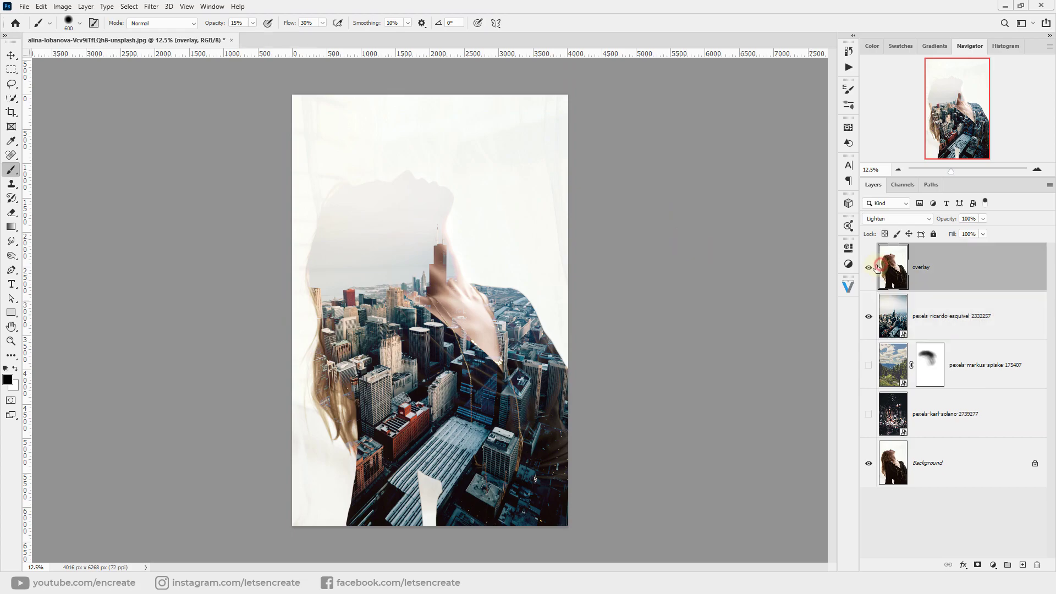
left_click(868, 267)
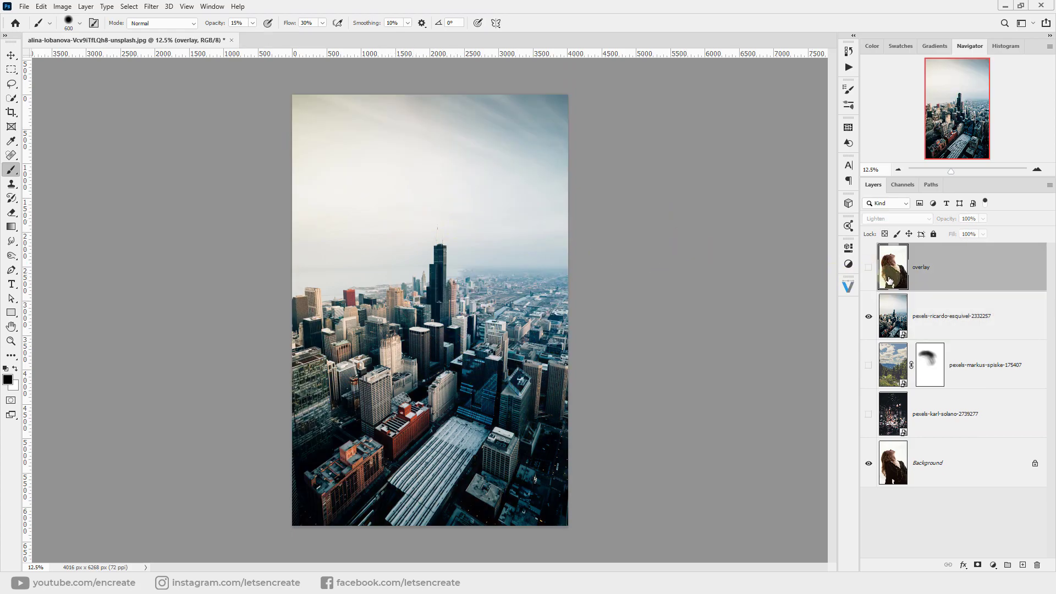
left_click(868, 268)
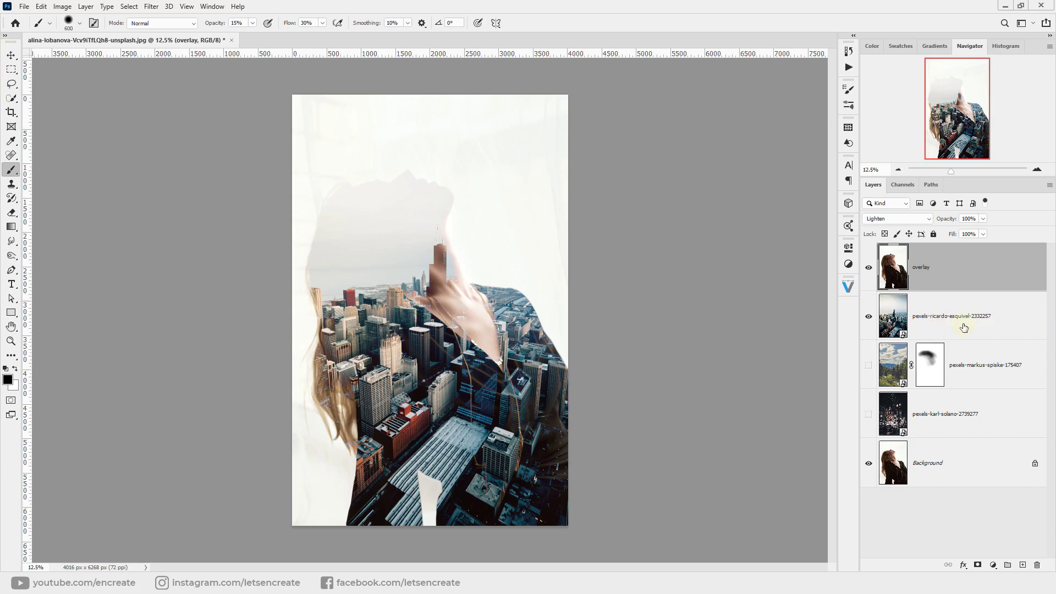
left_click(947, 318)
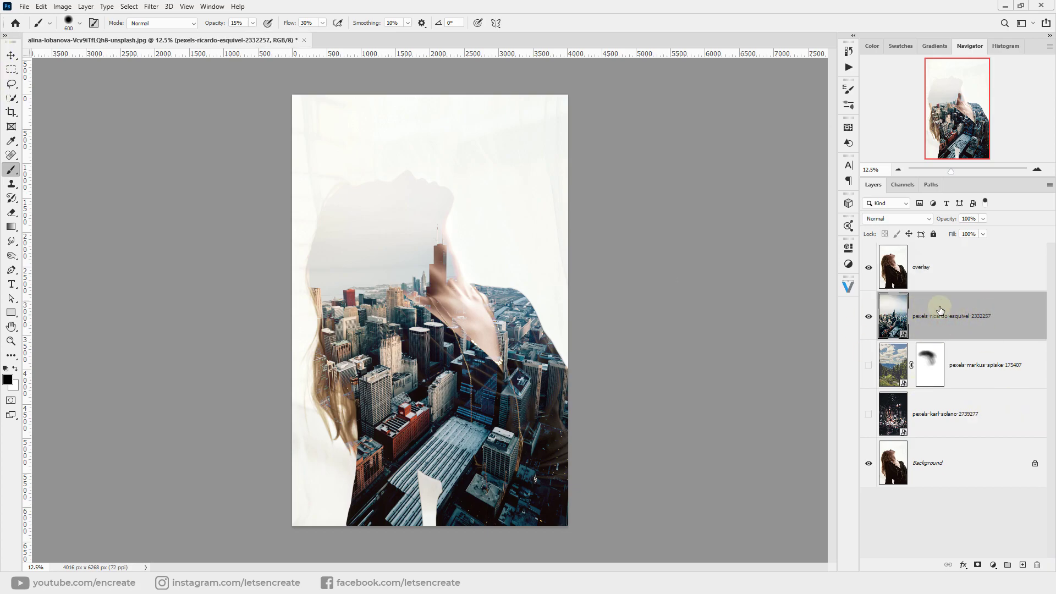
left_click(977, 564)
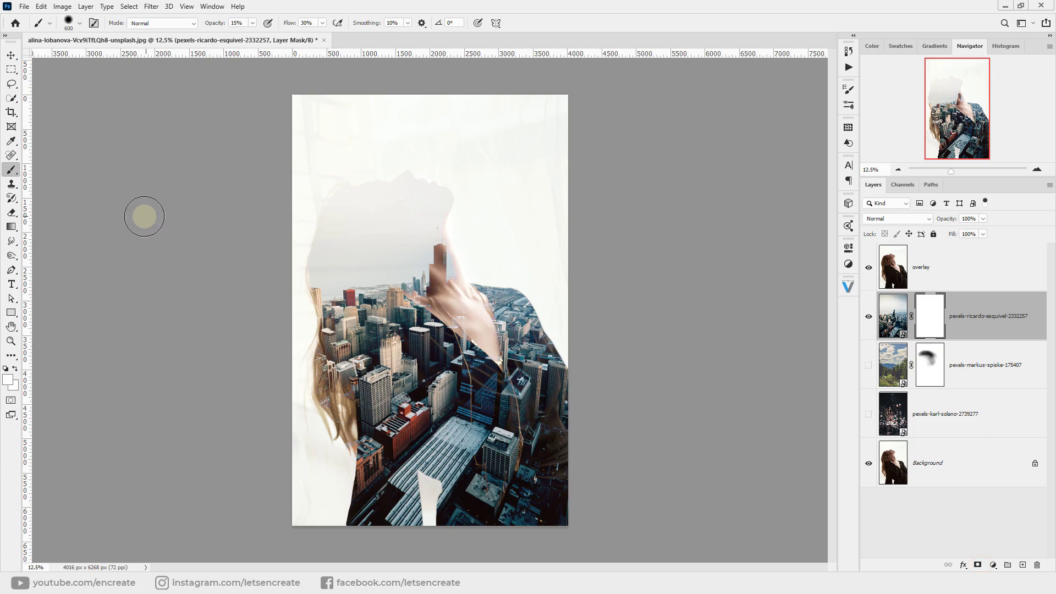
left_click(7, 379)
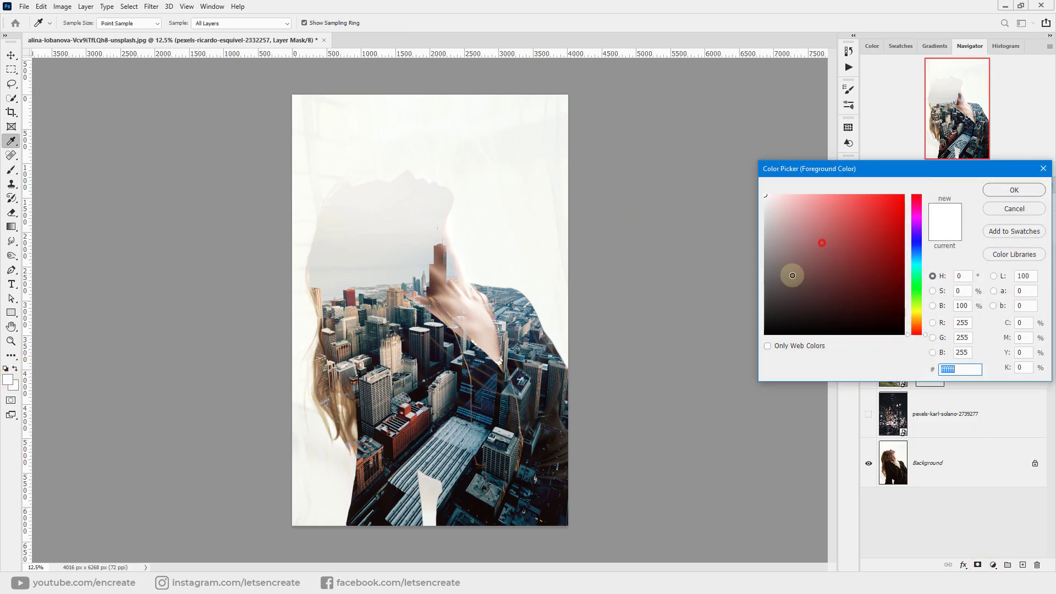
left_click_drag(792, 273, 704, 378)
left_click(996, 195)
key("b")
left_click_drag(338, 196, 424, 205)
mouse_move(365, 191)
left_mouse_down()
mouse_move(463, 237)
mouse_move(395, 210)
mouse_move(474, 268)
mouse_move(458, 246)
mouse_move(311, 157)
mouse_move(393, 179)
mouse_move(467, 231)
mouse_move(314, 185)
mouse_move(348, 187)
mouse_move(461, 256)
mouse_move(355, 193)
mouse_move(428, 223)
mouse_move(472, 292)
mouse_move(440, 223)
mouse_move(460, 230)
mouse_move(348, 178)
mouse_move(381, 181)
mouse_move(532, 265)
mouse_move(498, 284)
mouse_move(342, 191)
mouse_move(414, 186)
mouse_move(485, 236)
mouse_move(771, 252)
left_mouse_up()
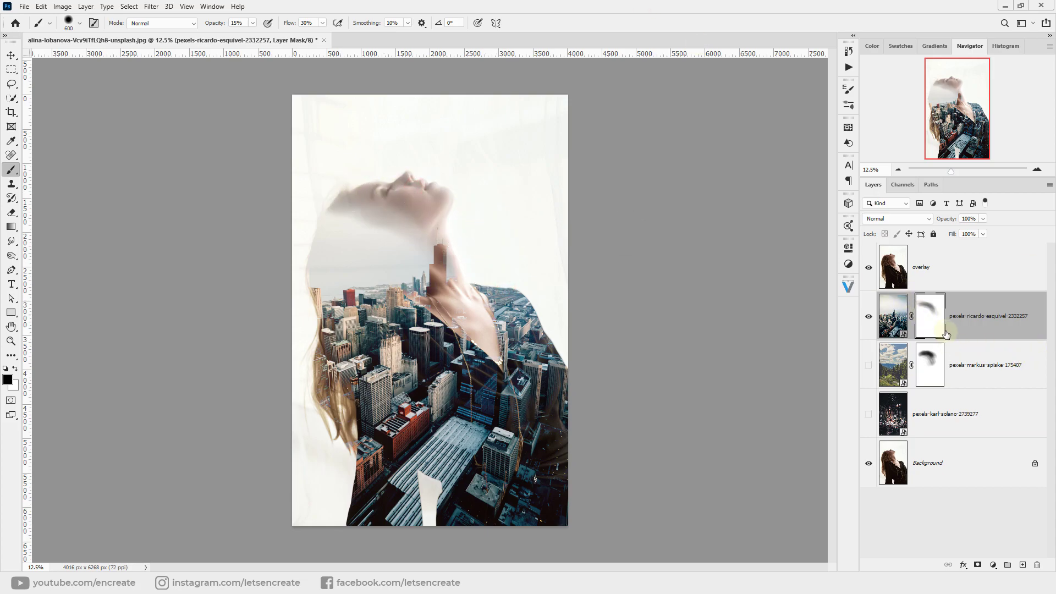
right_click(927, 314)
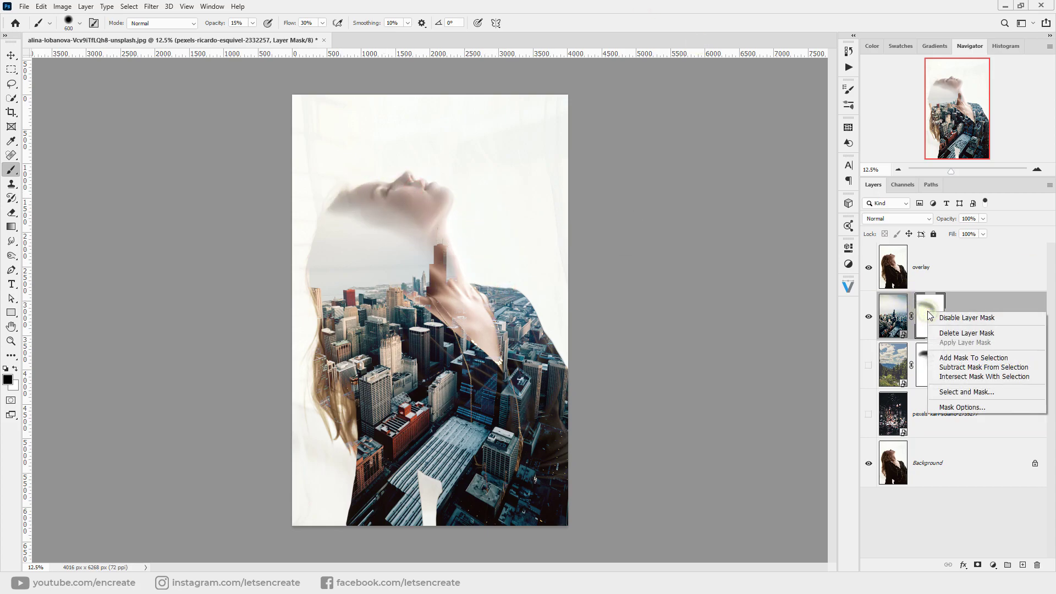
left_click(966, 333)
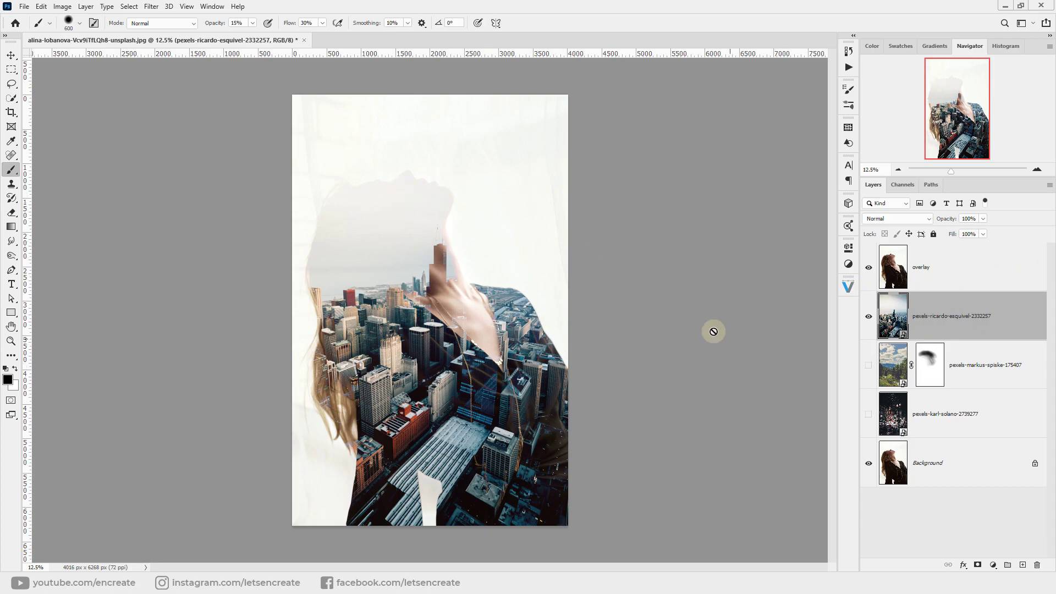
Rotate the city photo 180° with Free Transform and move it lower on the canvas.
left_click(13, 71)
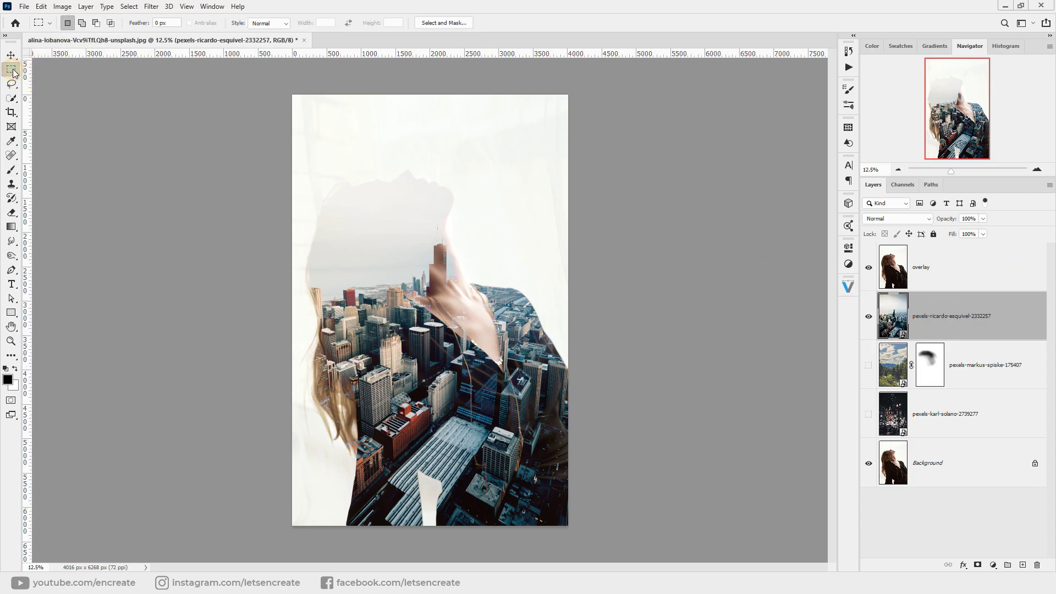
right_click(458, 298)
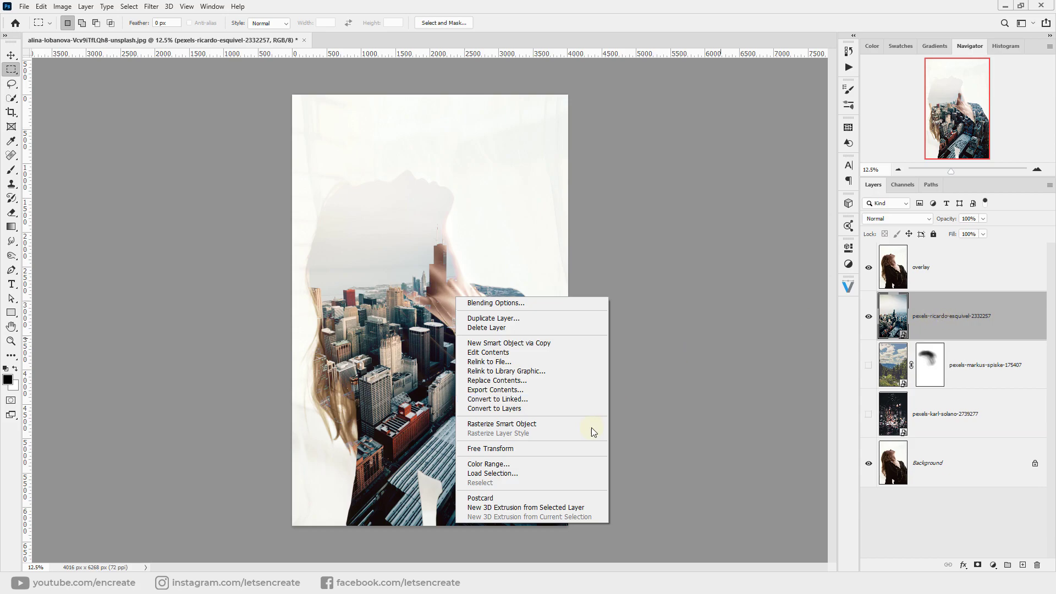
left_click(498, 449)
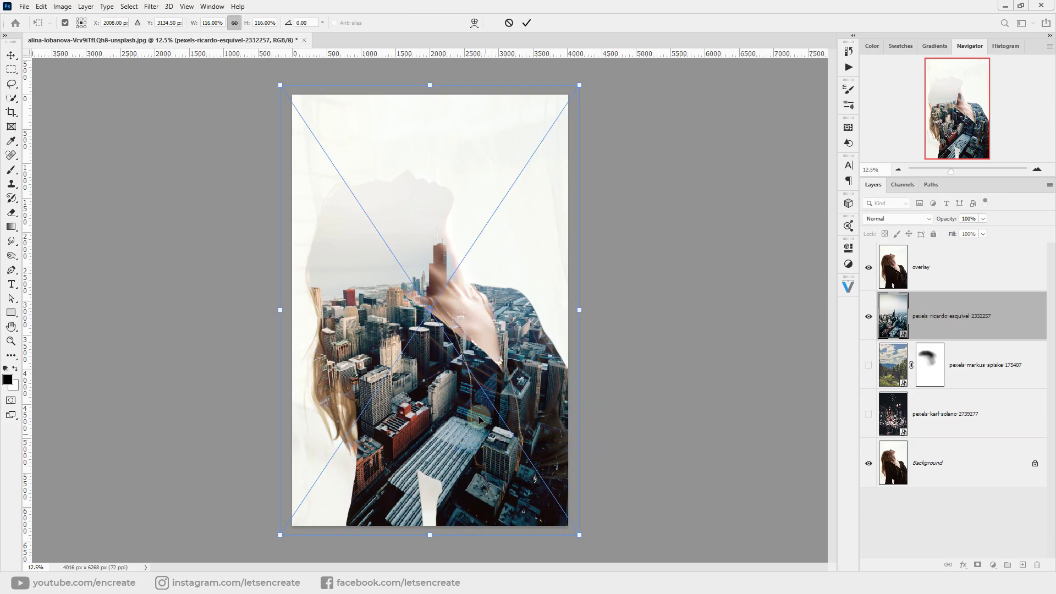
right_click(416, 192)
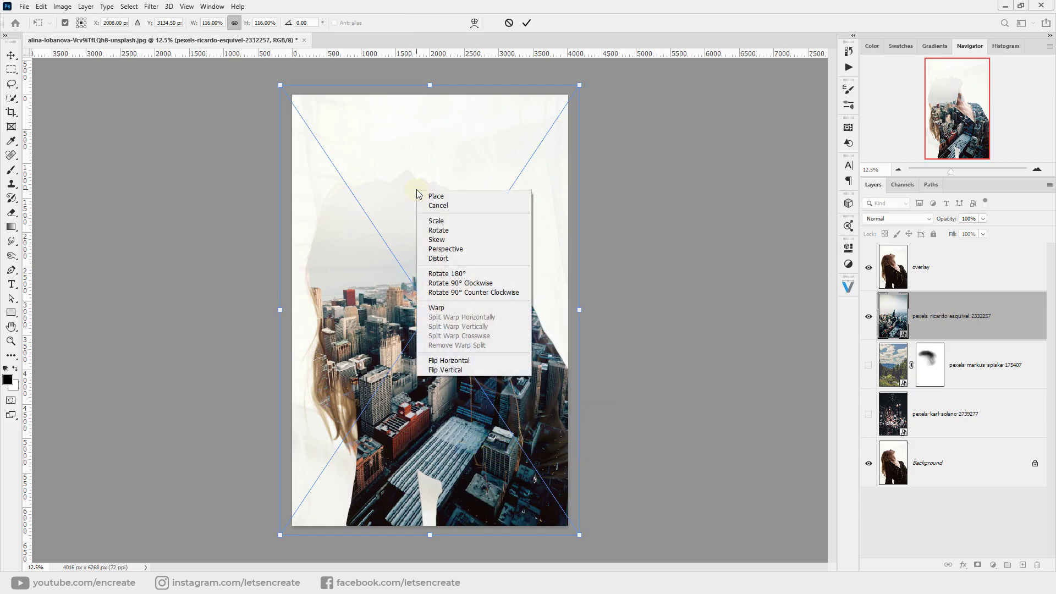
left_click(459, 279)
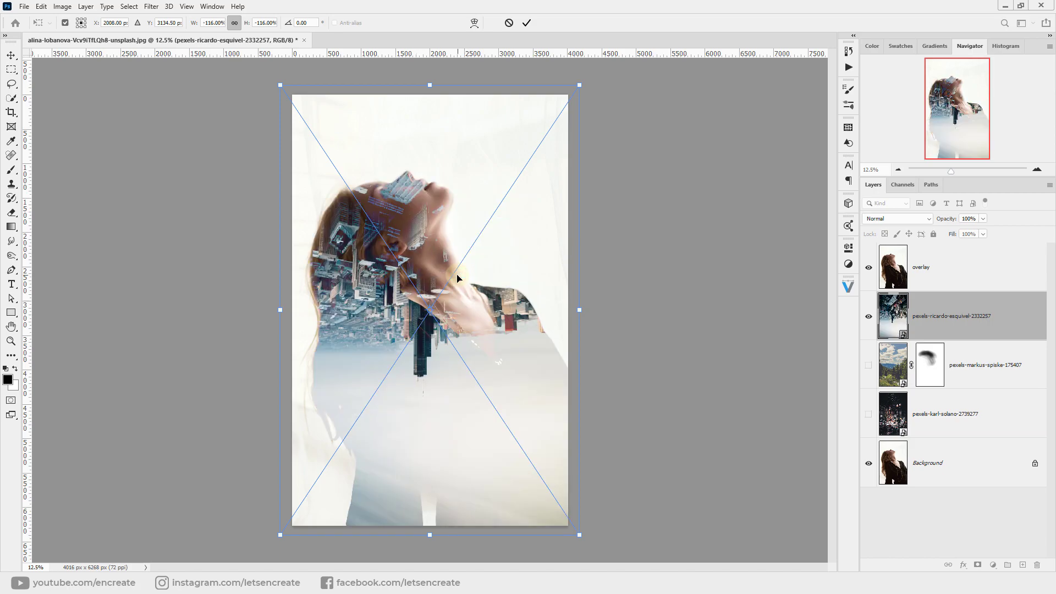
left_click_drag(420, 171, 417, 256)
left_click(525, 24)
key("m")
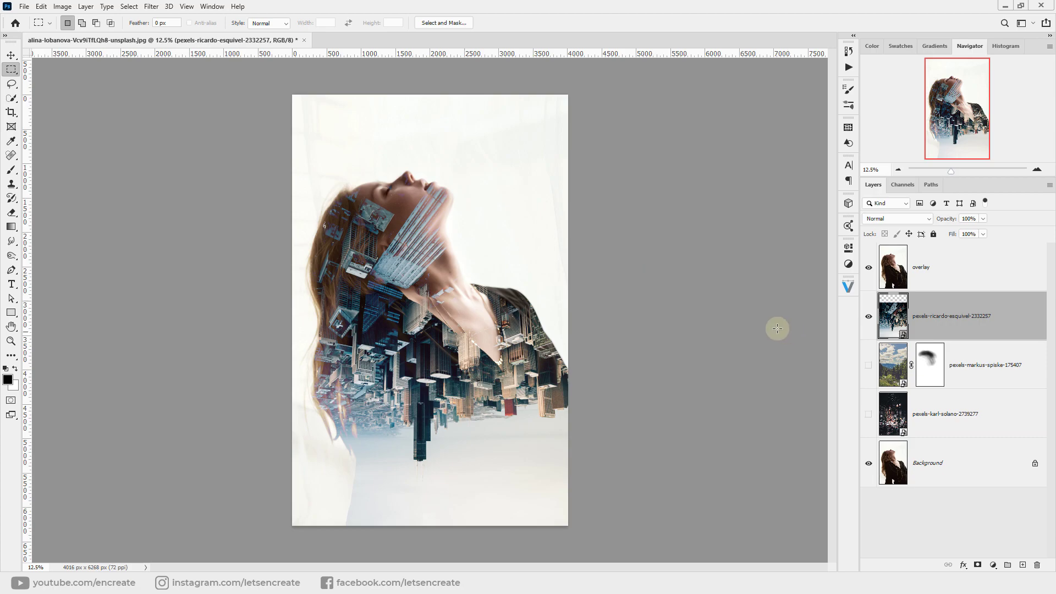
Add a mask to the inverted city layer and brush black over the jaw and face.
left_click(977, 566)
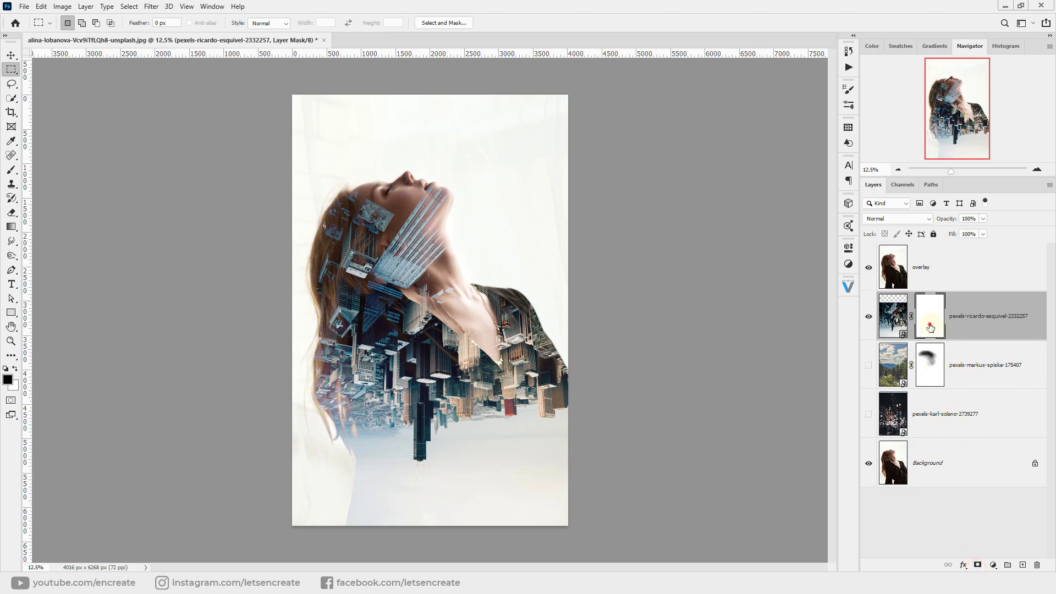
left_click(10, 171)
mouse_move(413, 196)
left_mouse_down()
mouse_move(469, 229)
mouse_move(413, 197)
mouse_move(462, 237)
mouse_move(386, 178)
mouse_move(484, 248)
mouse_move(436, 204)
mouse_move(419, 206)
mouse_move(453, 219)
mouse_move(437, 196)
mouse_move(451, 236)
mouse_move(340, 194)
mouse_move(468, 237)
mouse_move(341, 208)
mouse_move(473, 221)
mouse_move(415, 172)
left_mouse_up()
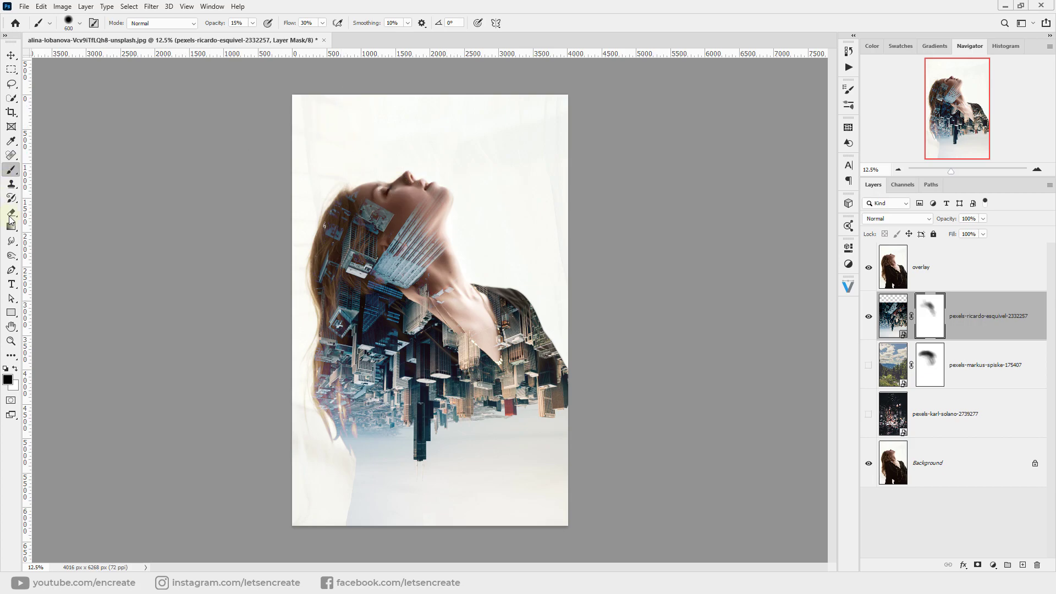
left_click(11, 341)
left_click(499, 293)
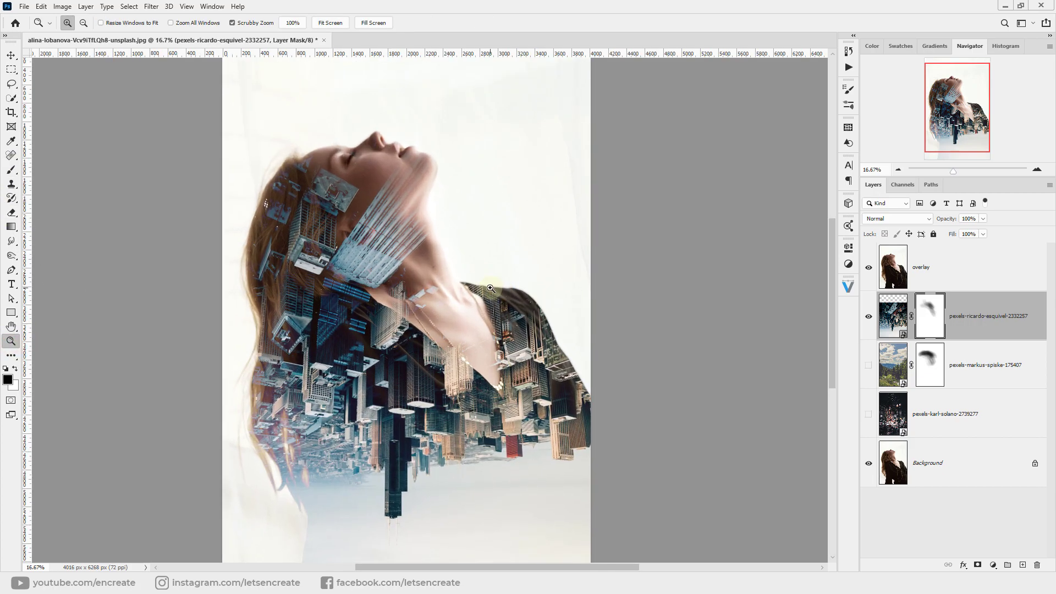
scroll(493, 274, "down", 1)
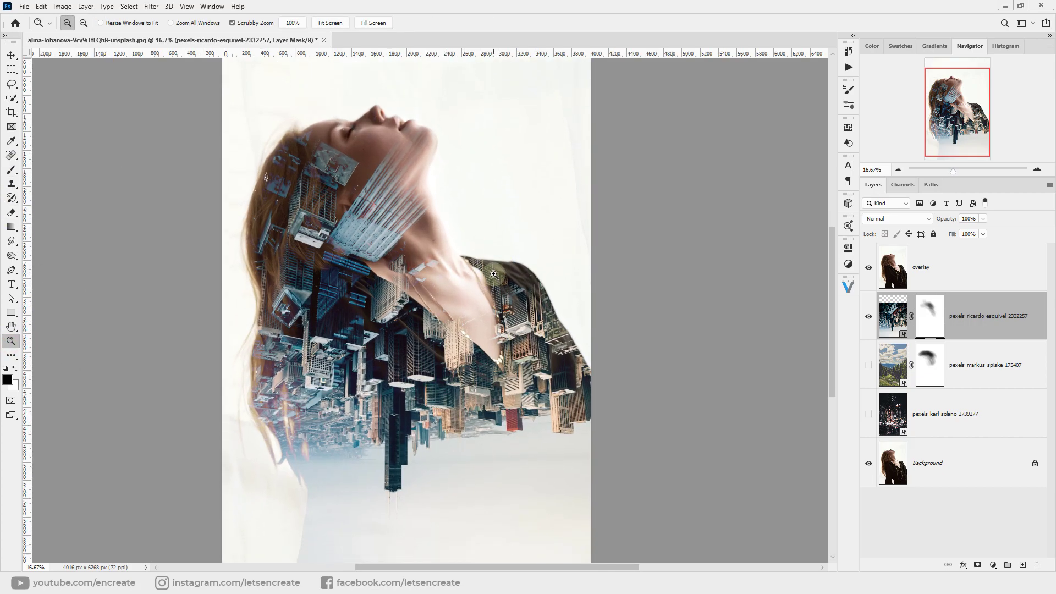